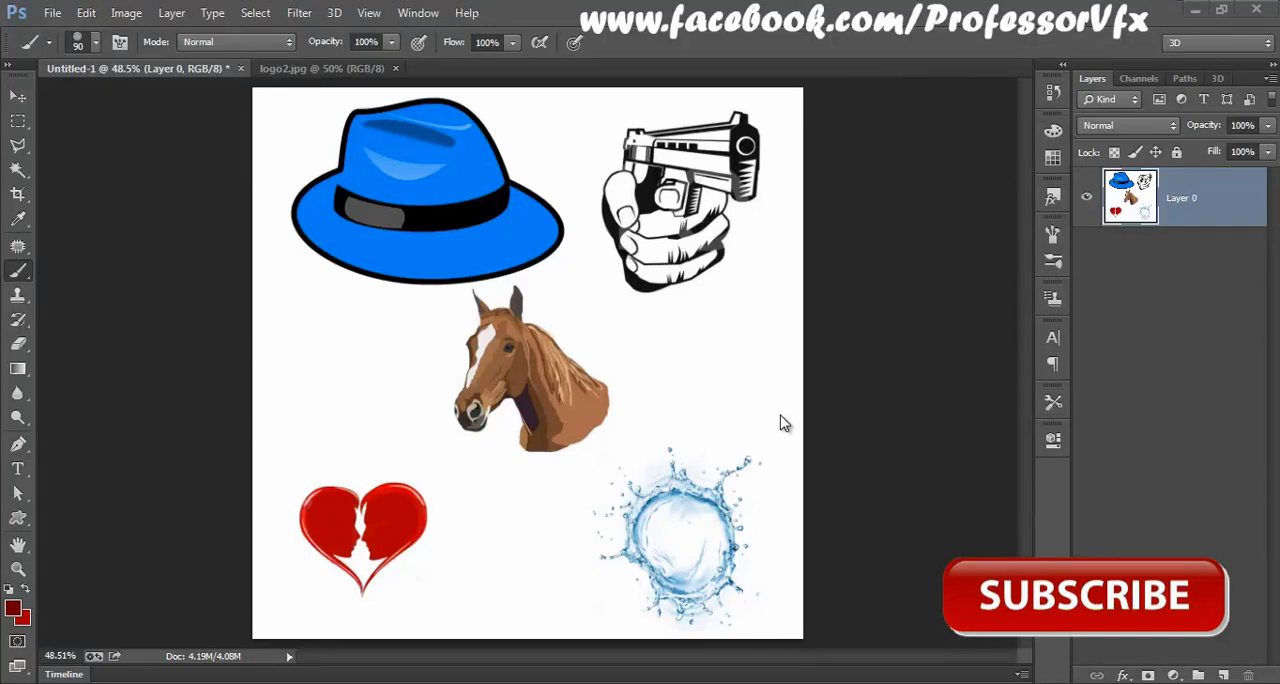
Step: Select the broken red heart with a rectangular marquee that leaves a small margin around it
left_click(18, 96)
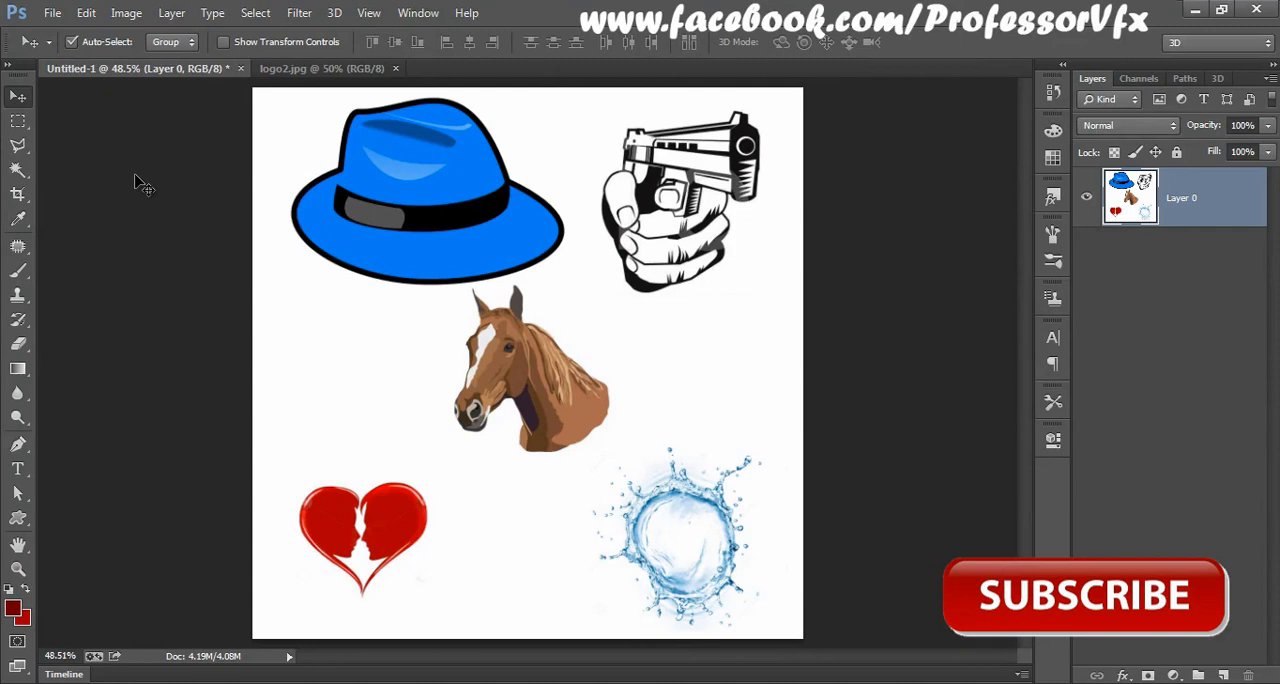
left_click(18, 121)
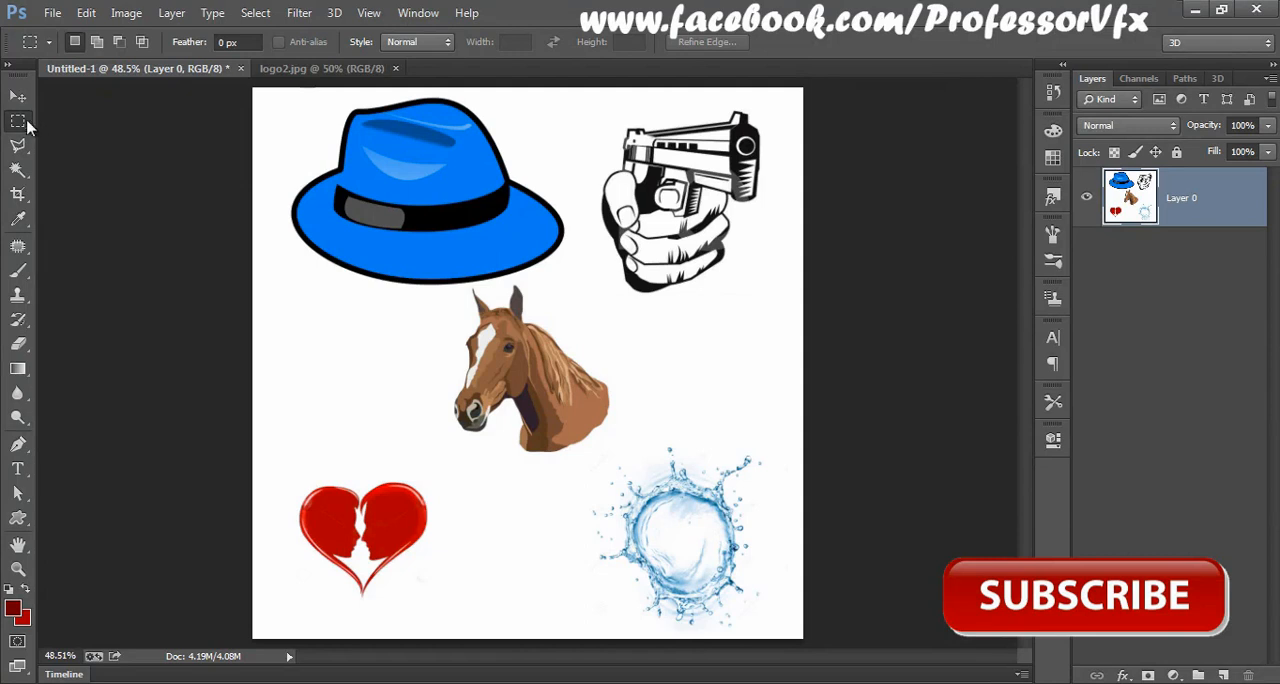
right_click(18, 121)
left_click(158, 121)
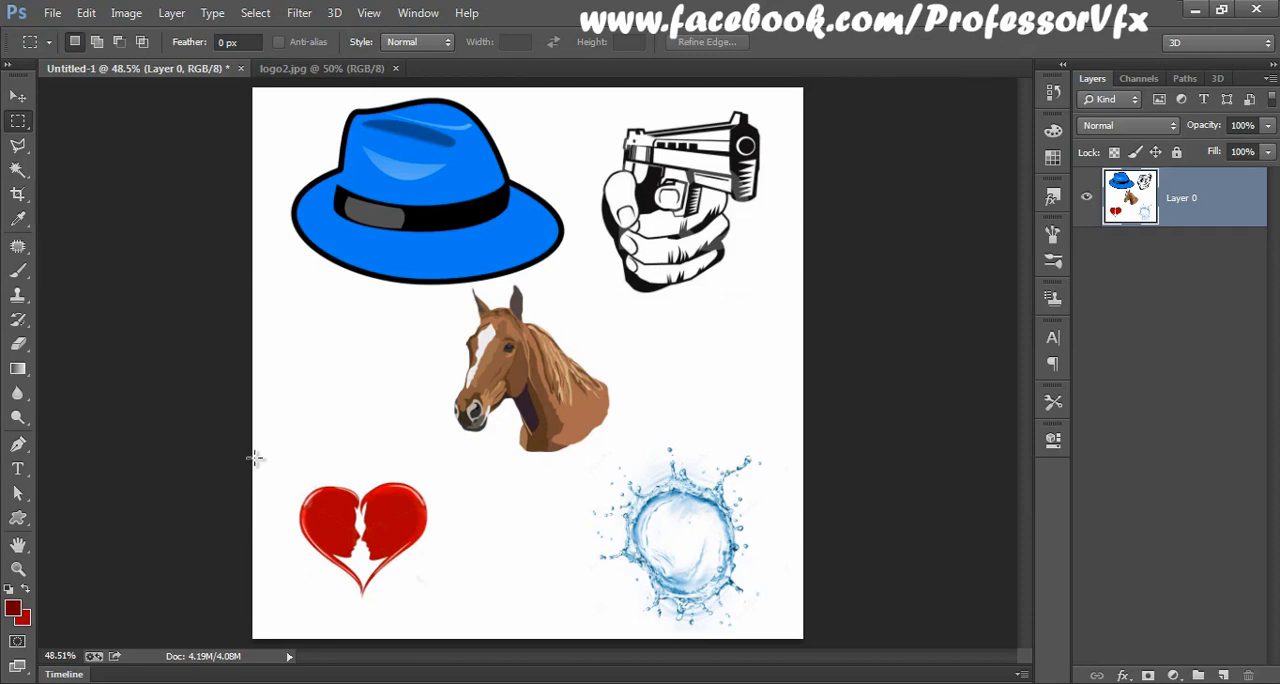
left_click_drag(282, 467, 458, 610)
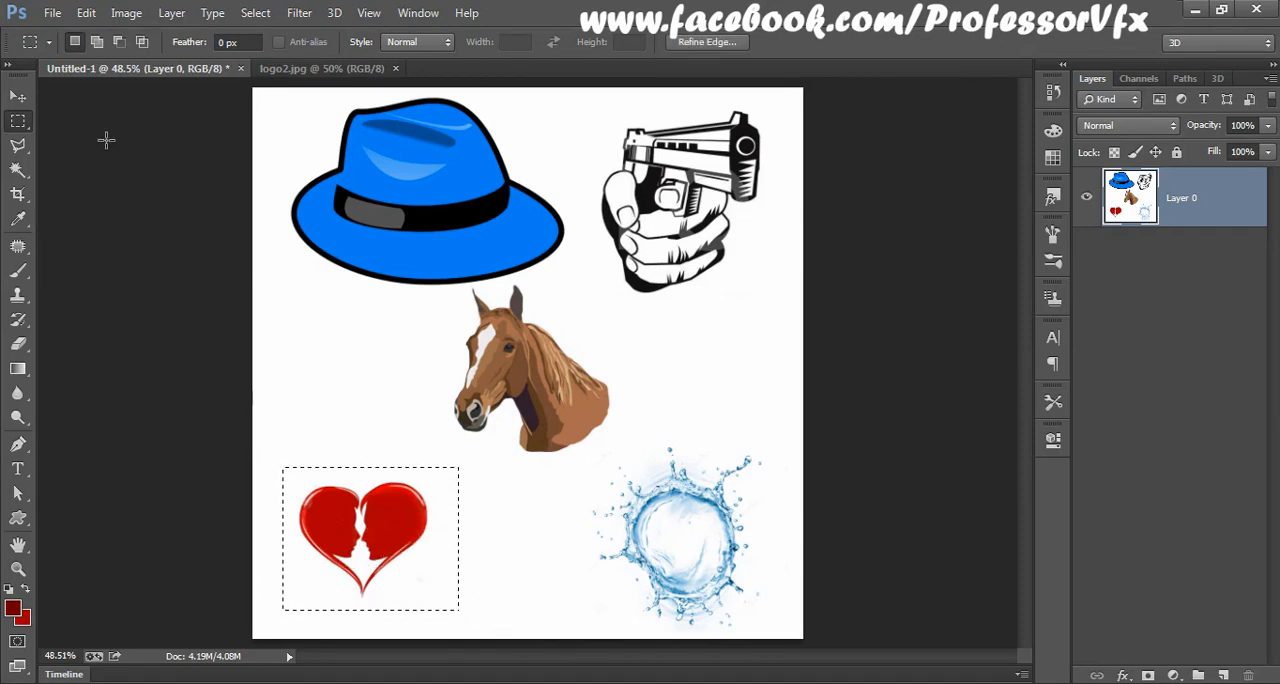
Step: Define the selected heart as a brush preset named HeartShape
left_click(52, 13)
mouse_move(87, 13)
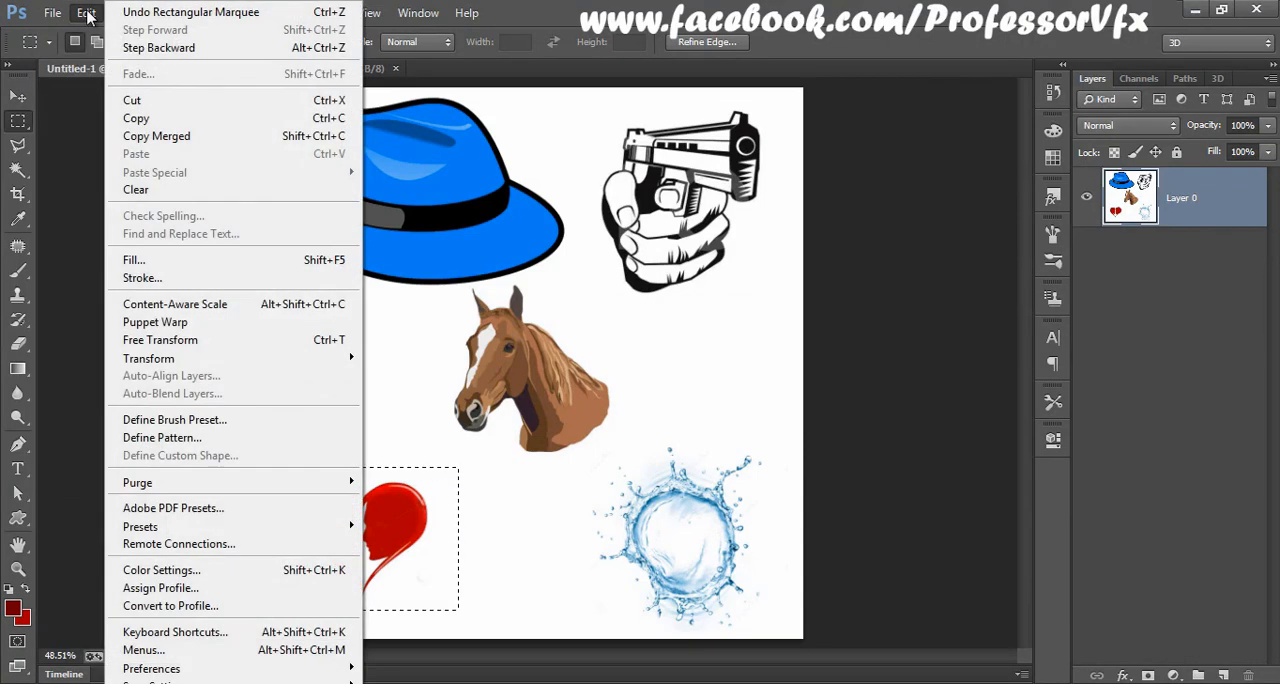
left_click(150, 428)
mouse_move(596, 196)
left_mouse_down()
mouse_move(563, 237)
mouse_move(493, 265)
left_mouse_up()
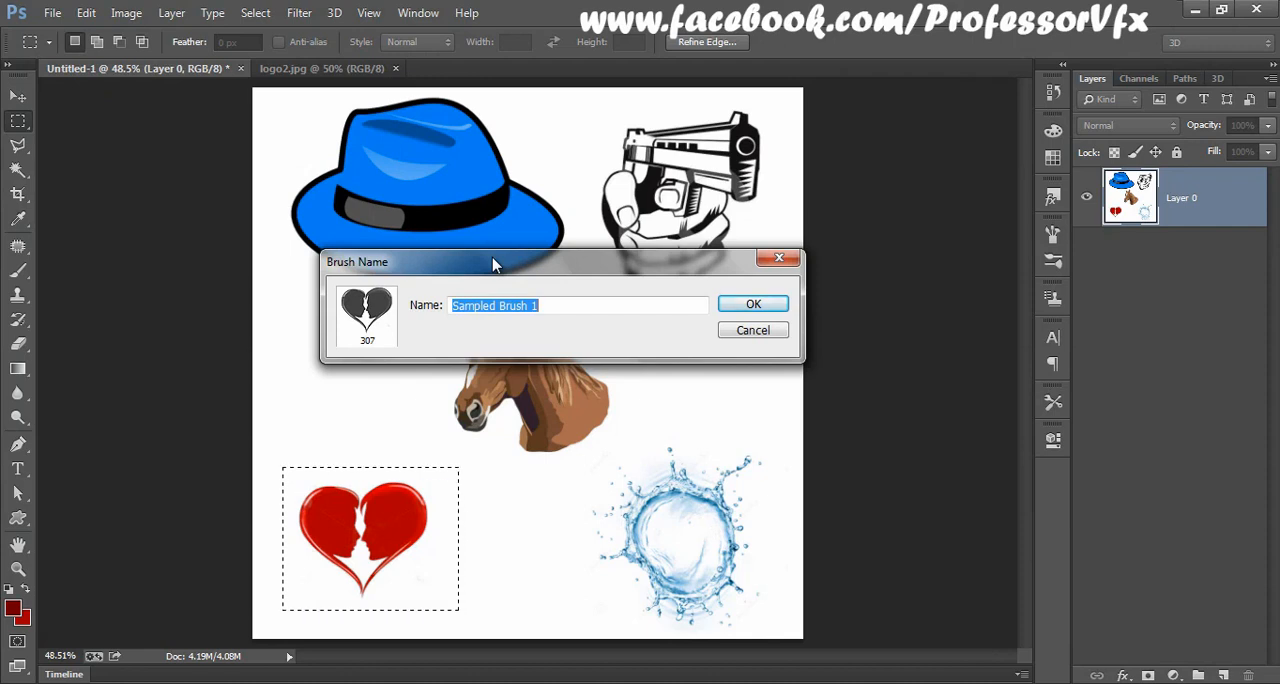
left_click(564, 305)
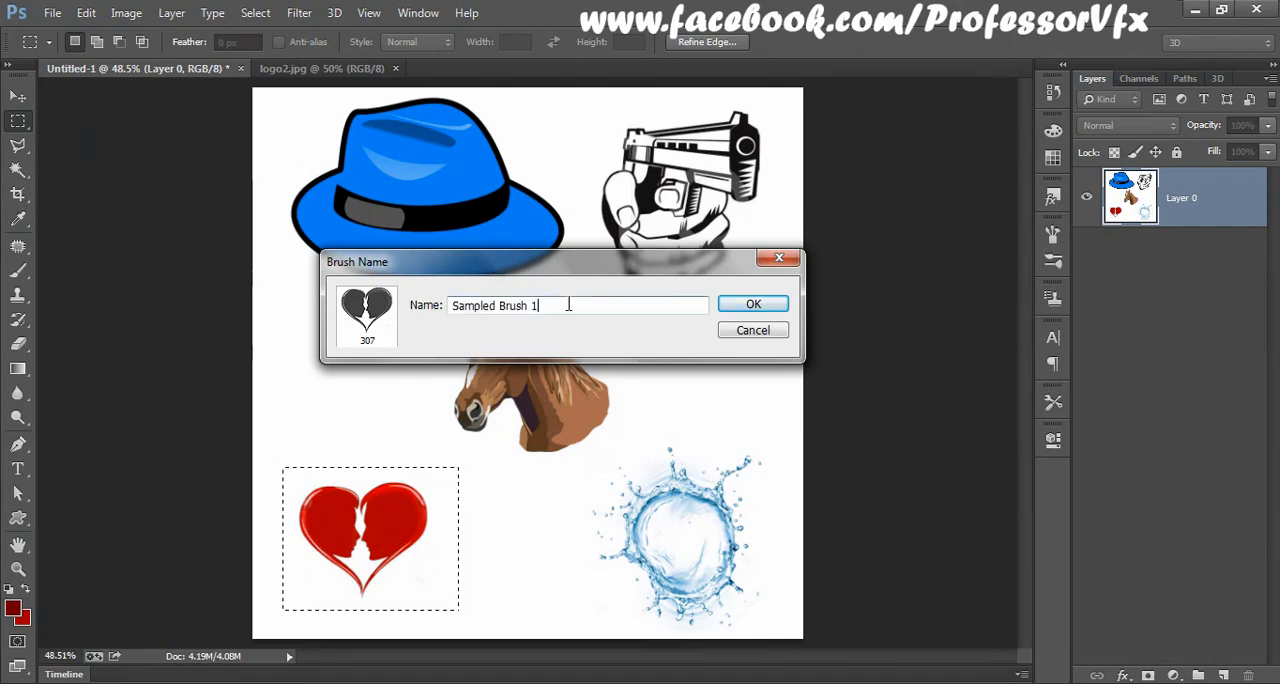
left_click_drag(564, 305, 436, 300)
type("HeartShaple")
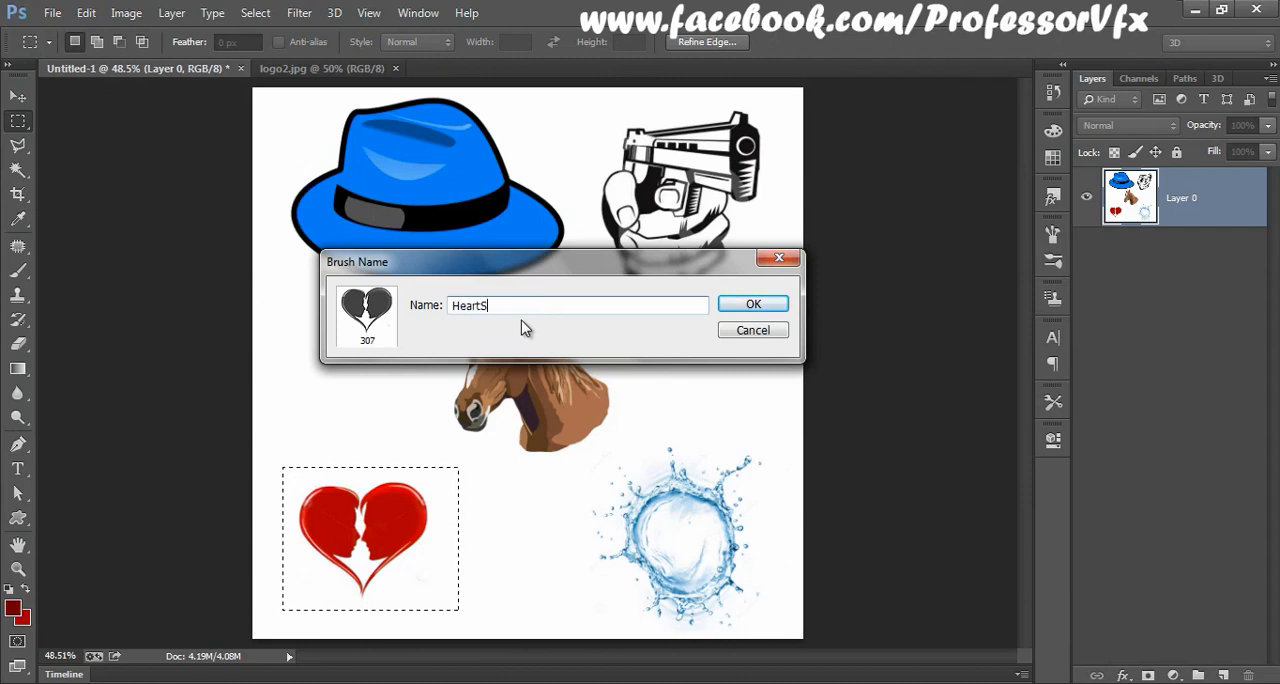
key("BackSpace")
key("BackSpace")
type("e")
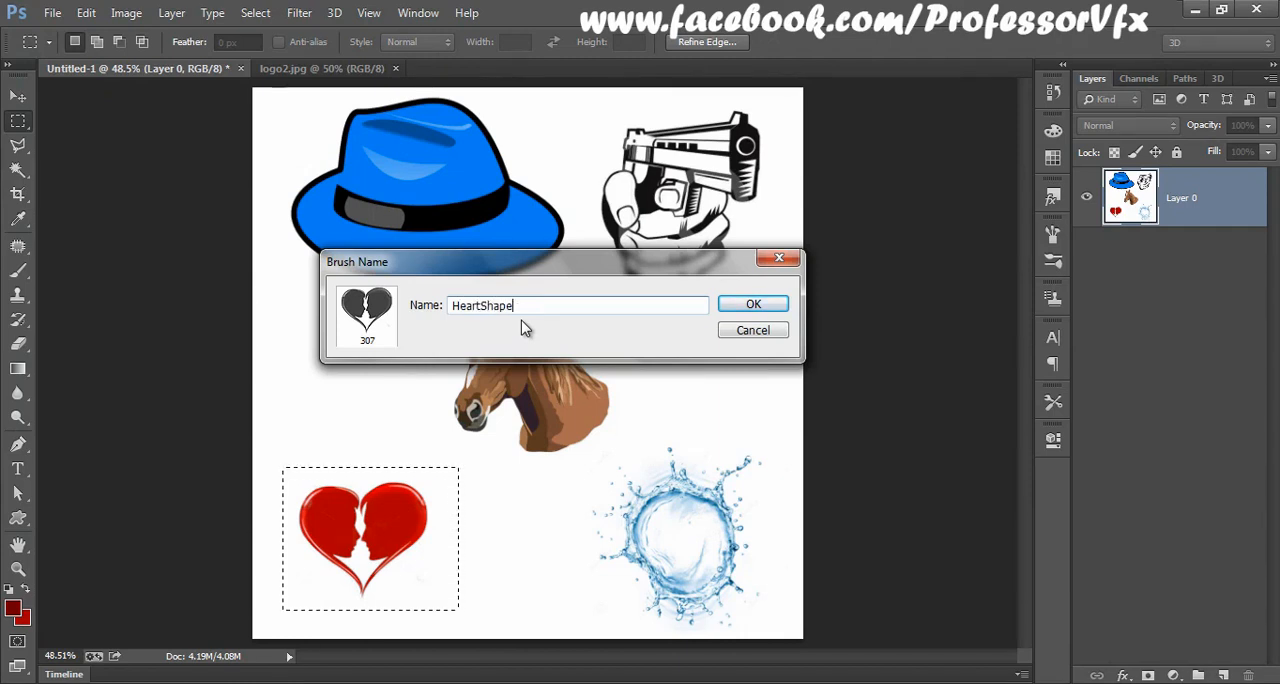
left_click(755, 305)
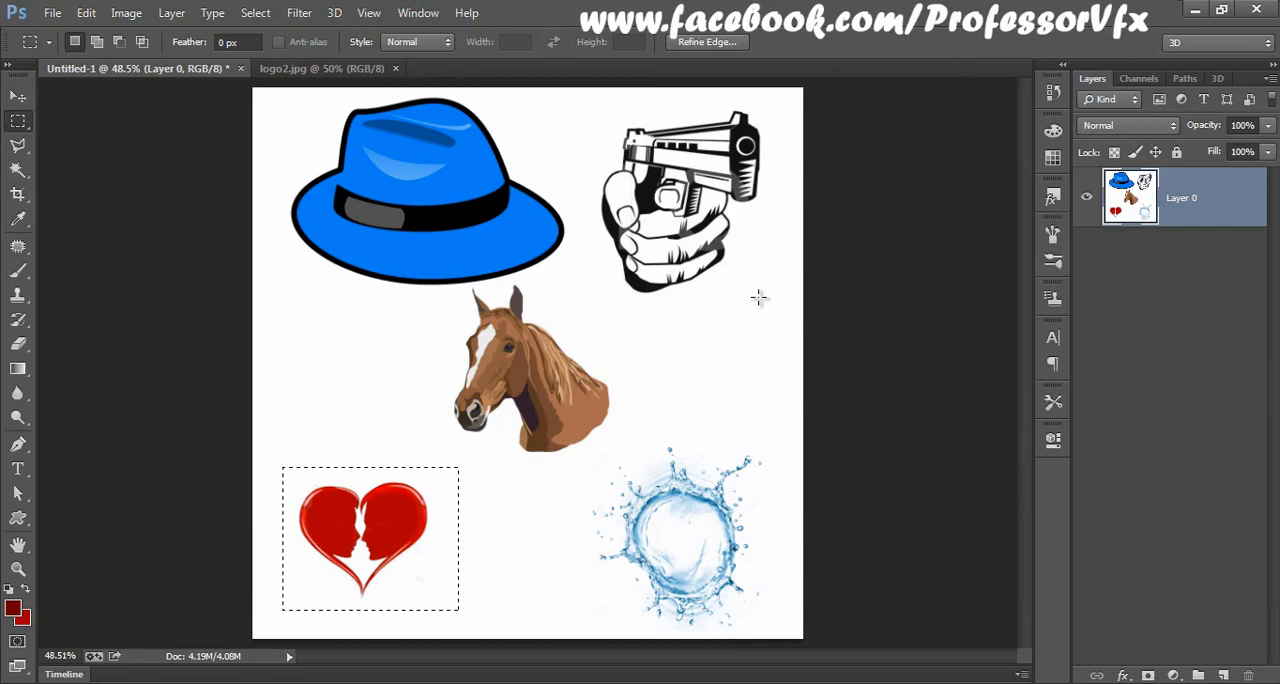
Step: Create a new 1210 × 1210 pixel RGB document with a white background
left_click(40, 13)
left_click(66, 33)
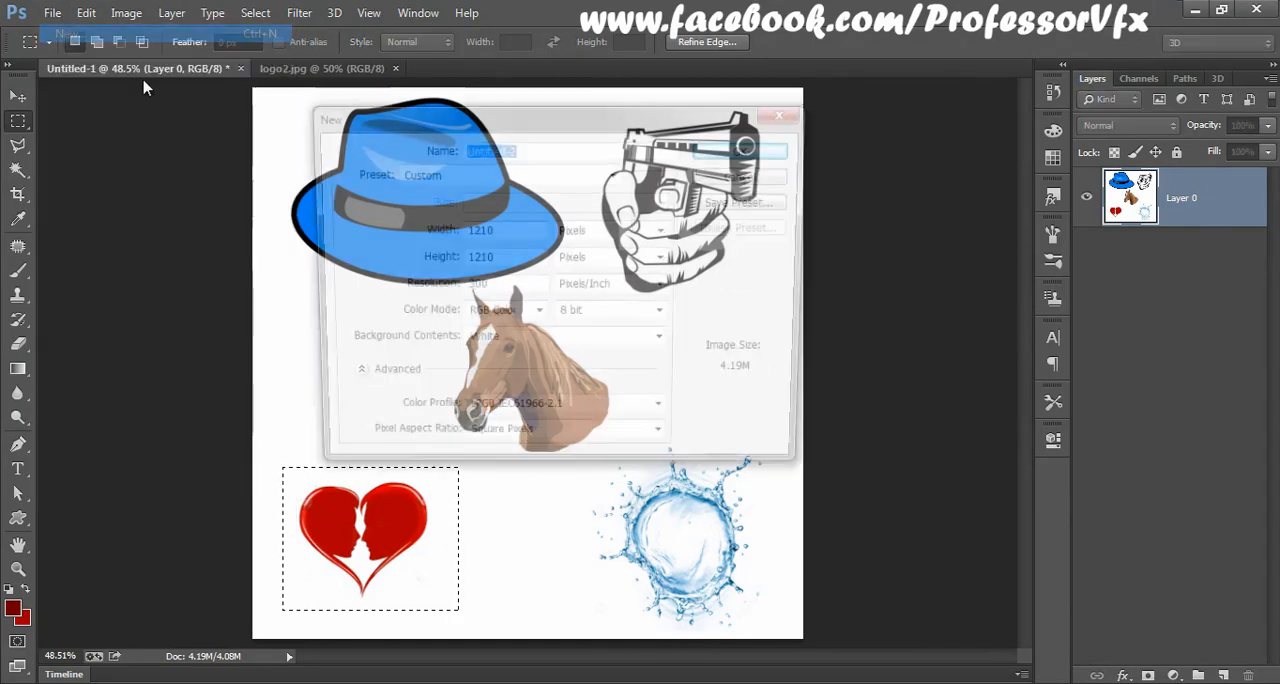
left_click(745, 150)
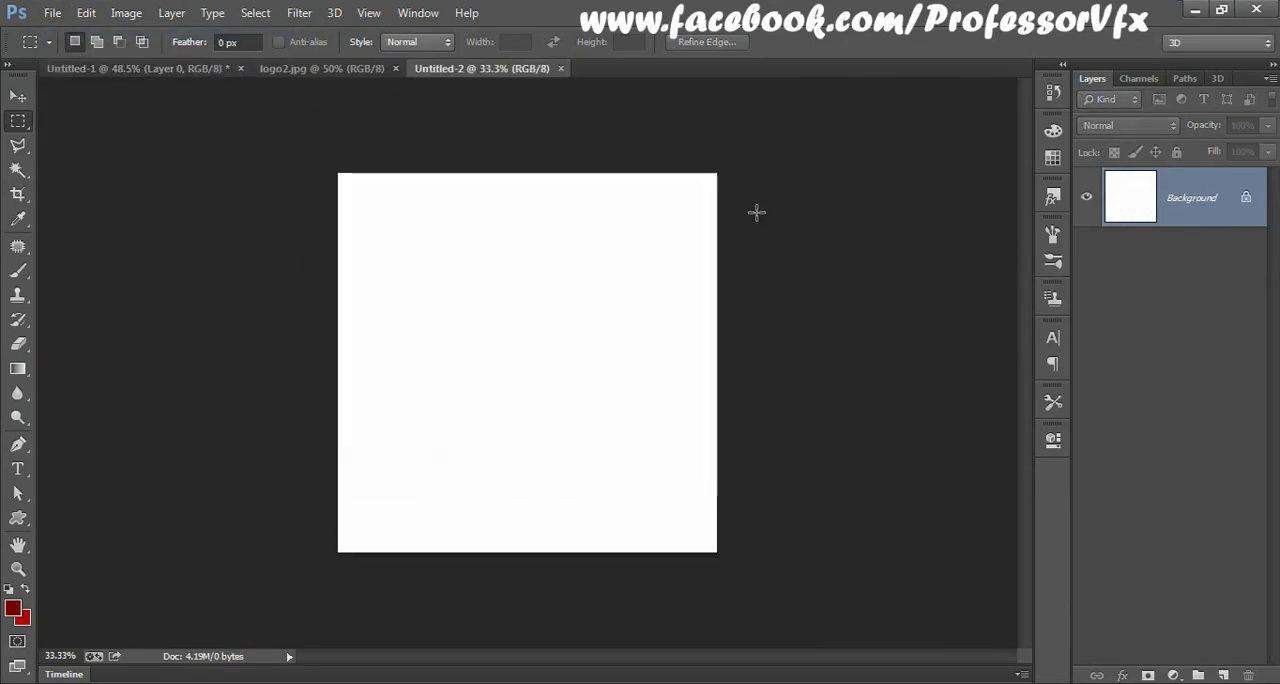
key("ctrl+0")
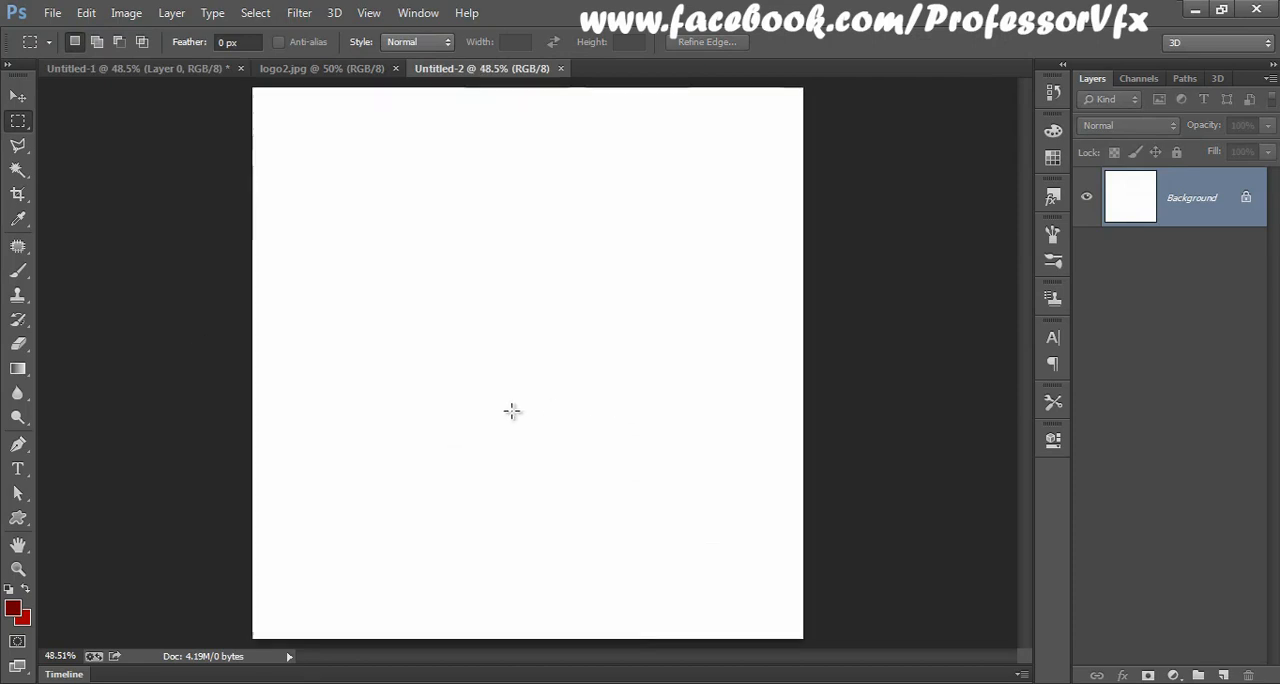
Step: Set the foreground colour to black (000000) and fill the Background layer with it
left_click(13, 609)
type("000000")
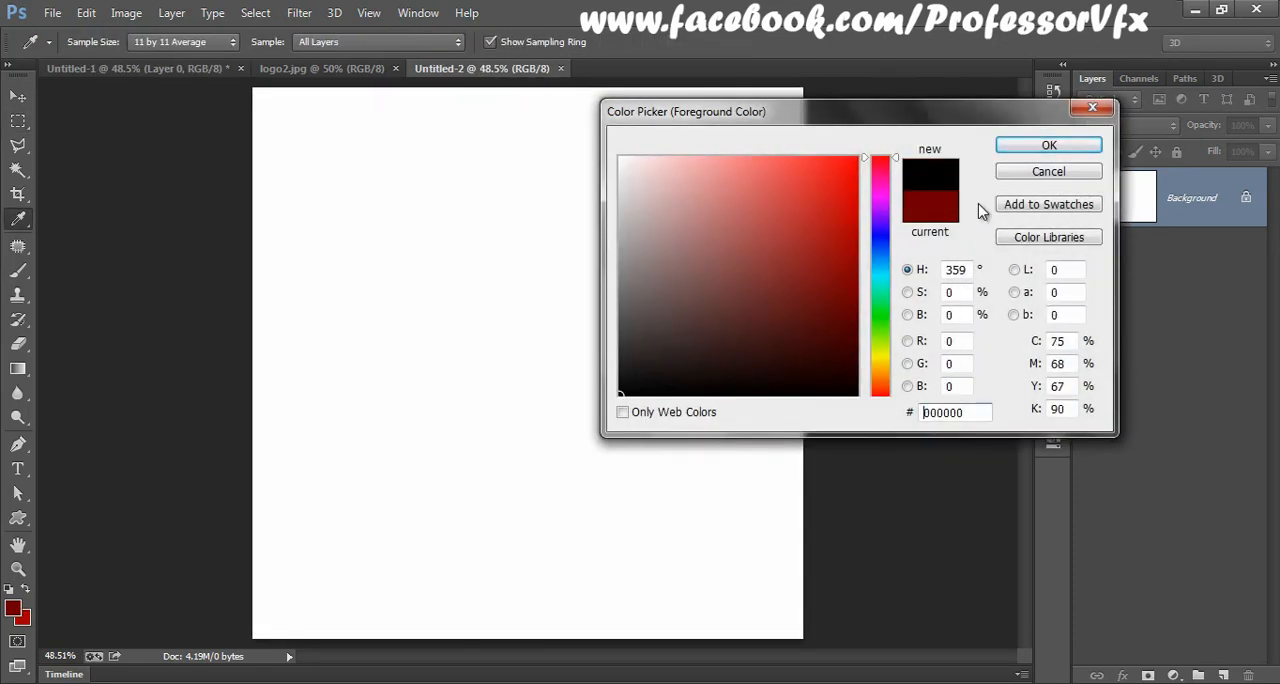
left_click(1010, 148)
key("m")
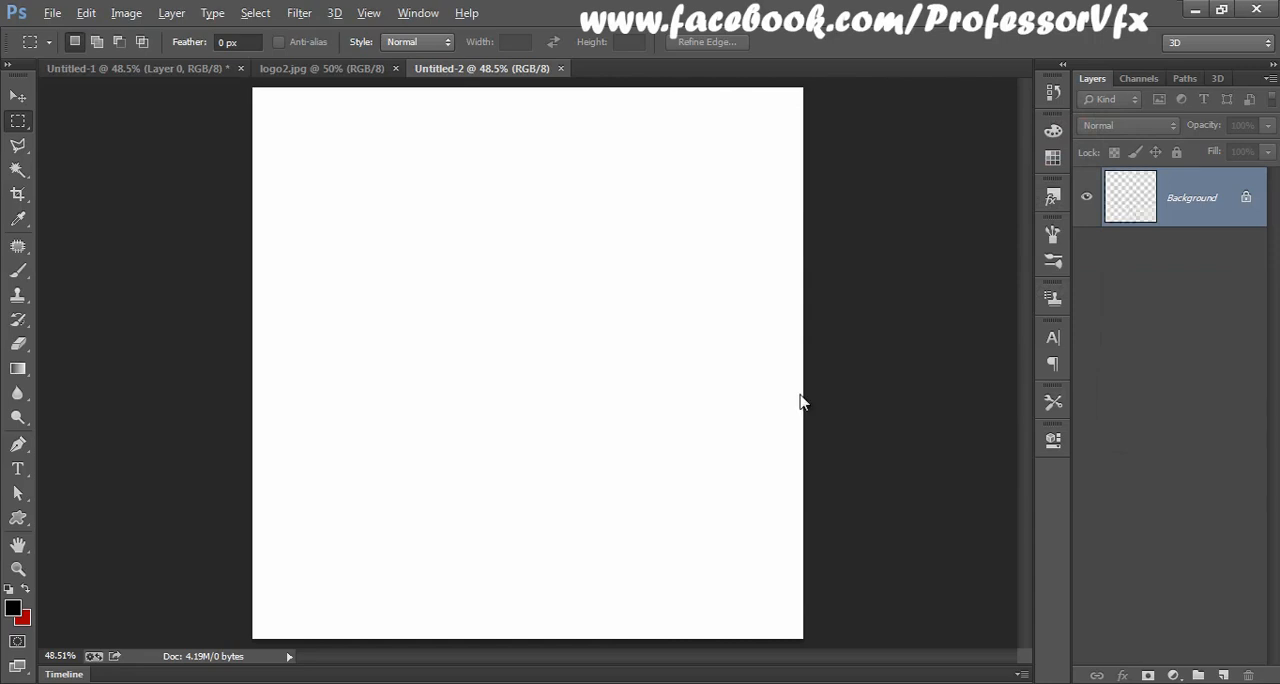
key("alt+BackSpace")
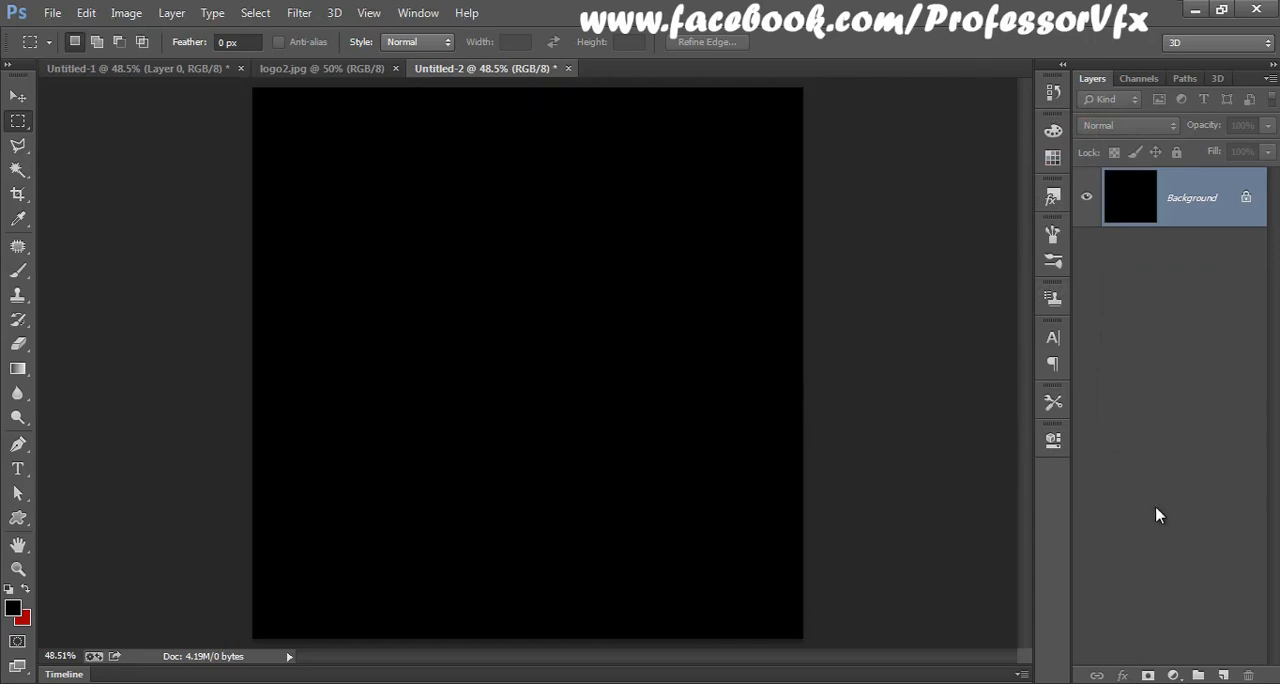
Step: Add a new layer above the background and choose the HeartShape preset for the Brush tool
left_click(1223, 676)
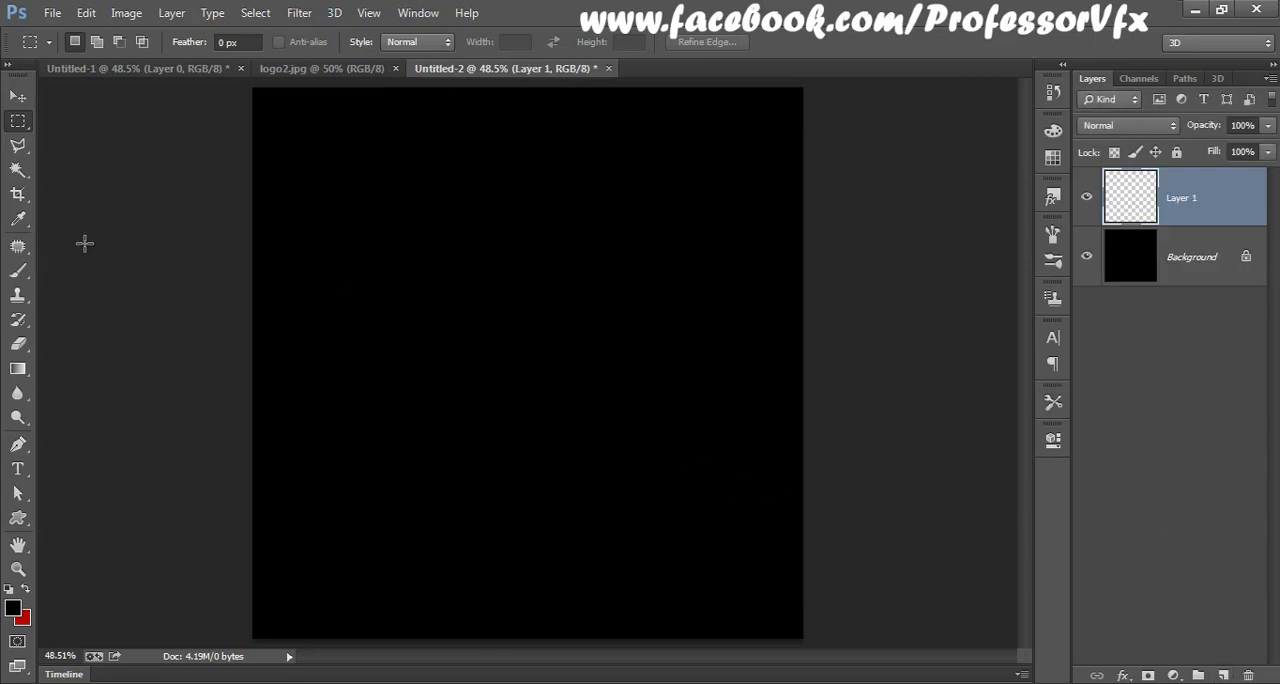
left_click(23, 276)
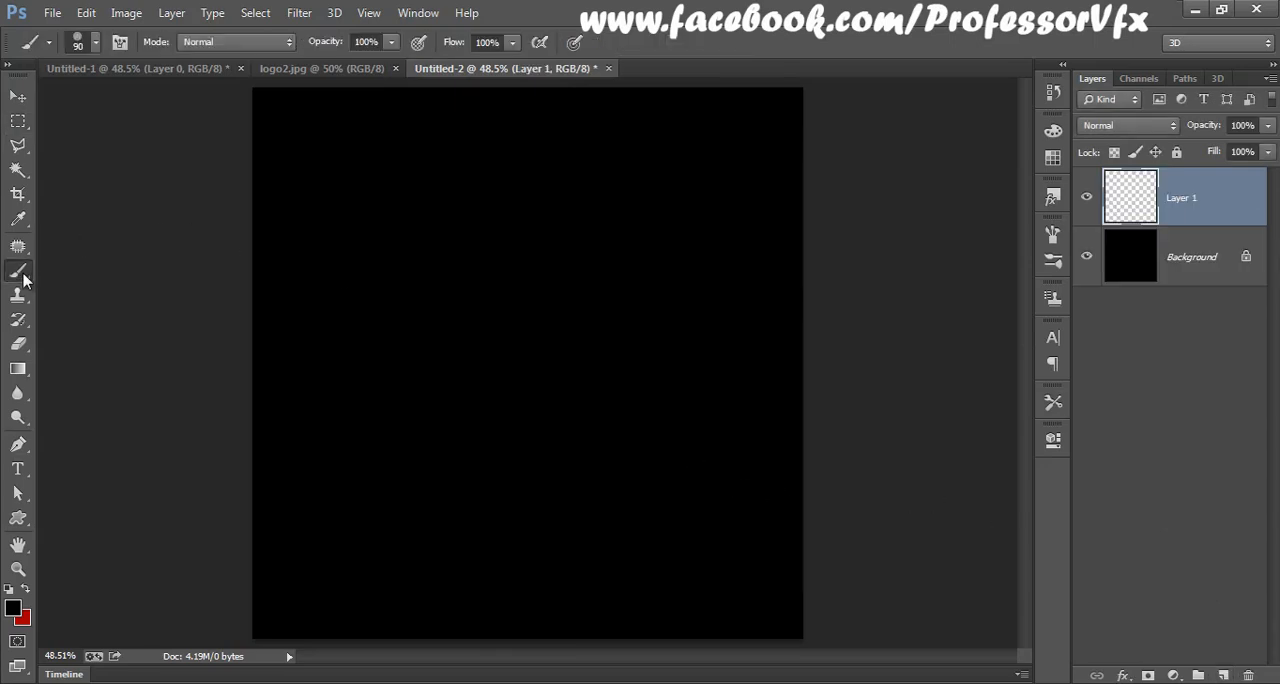
right_click(520, 218)
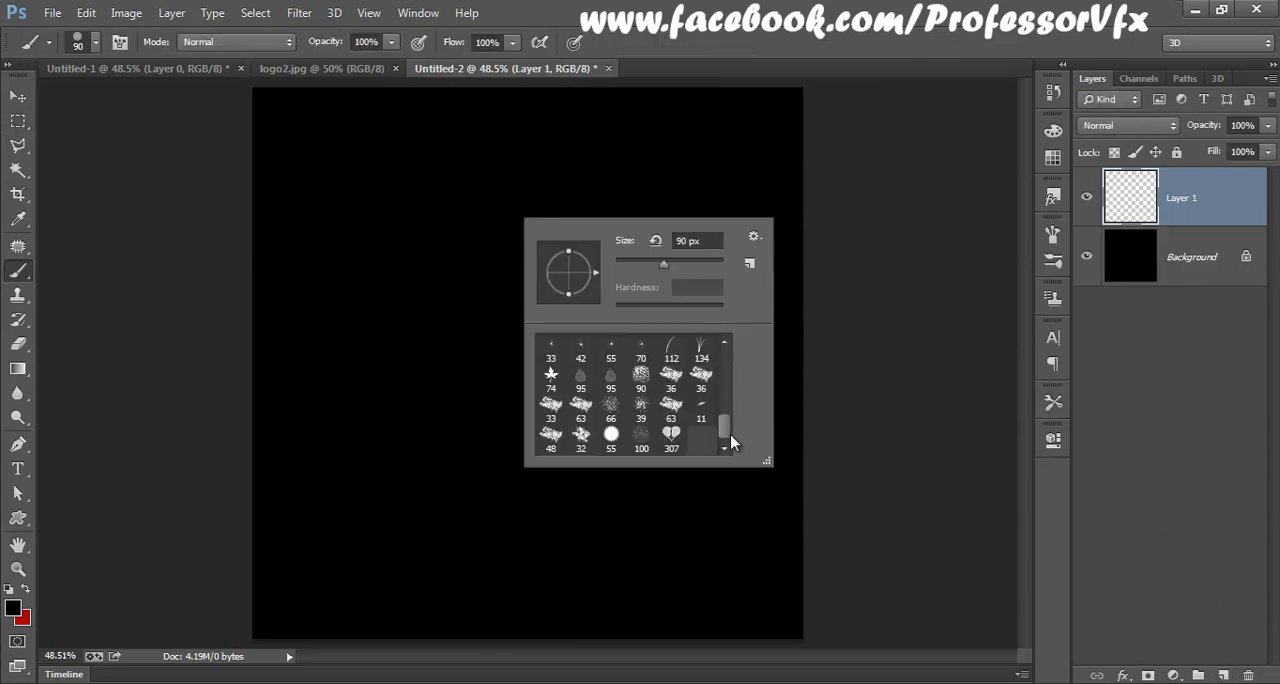
left_click(674, 436)
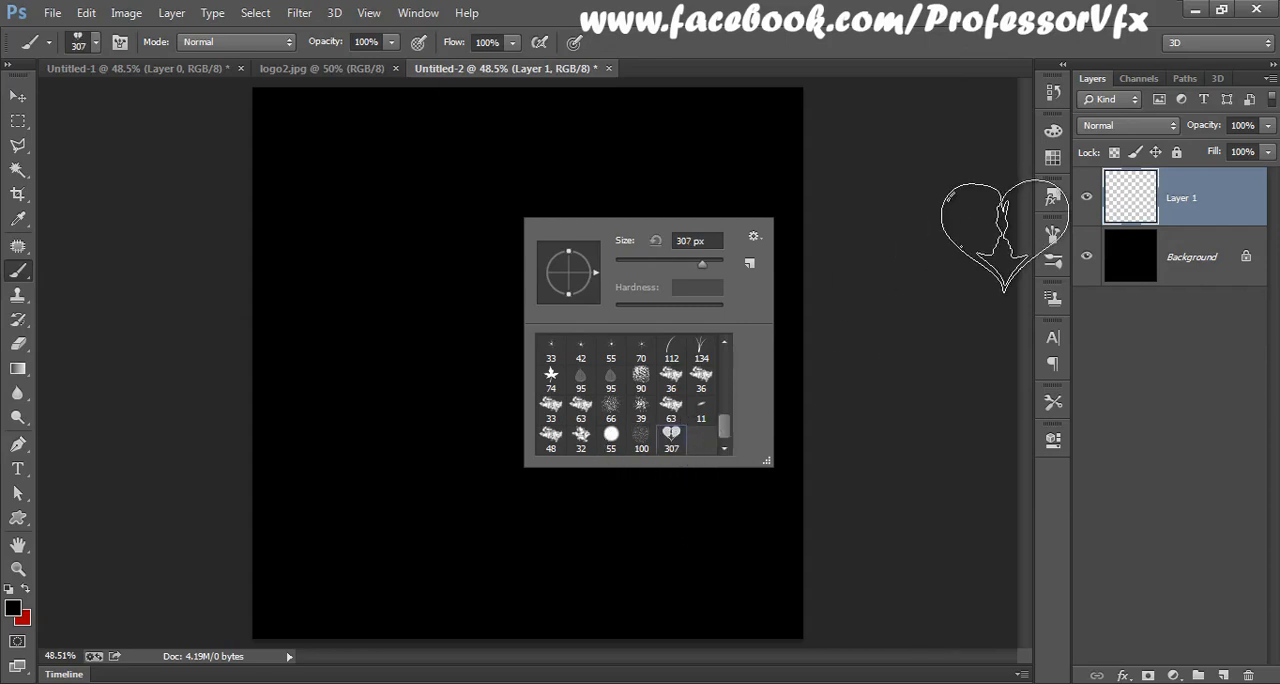
Step: Set the foreground colour to bright red ff0005
left_click(13, 610)
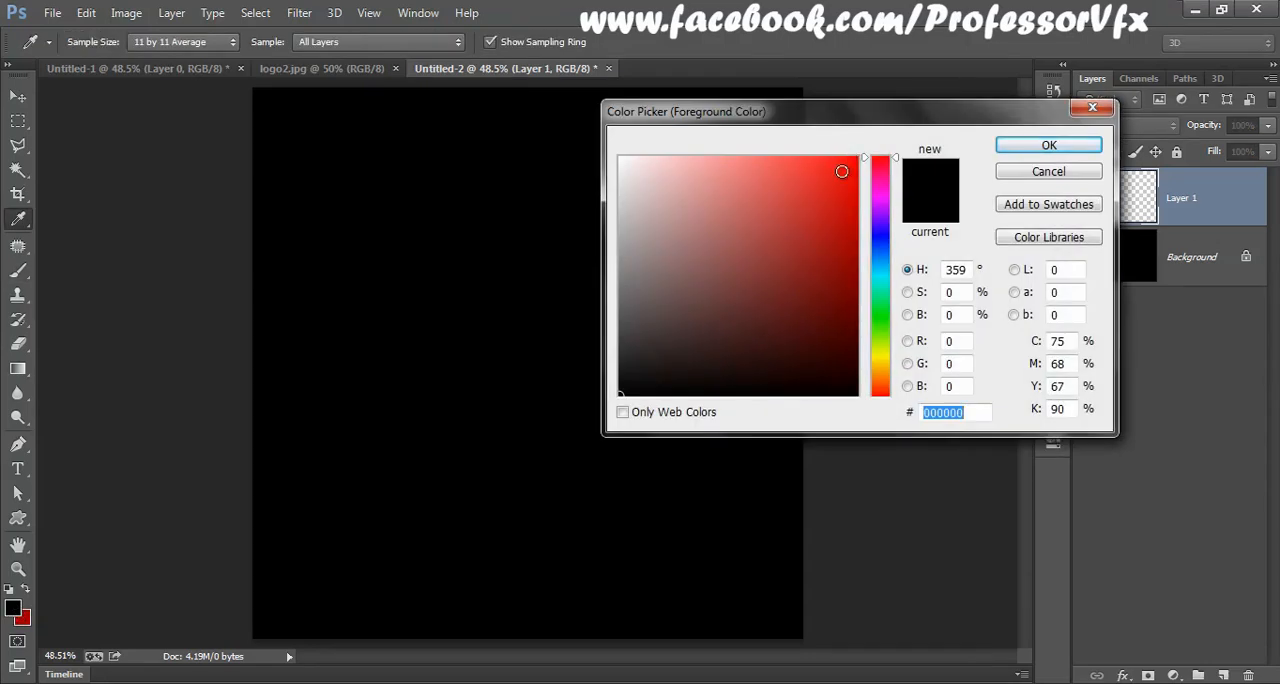
left_click(850, 160)
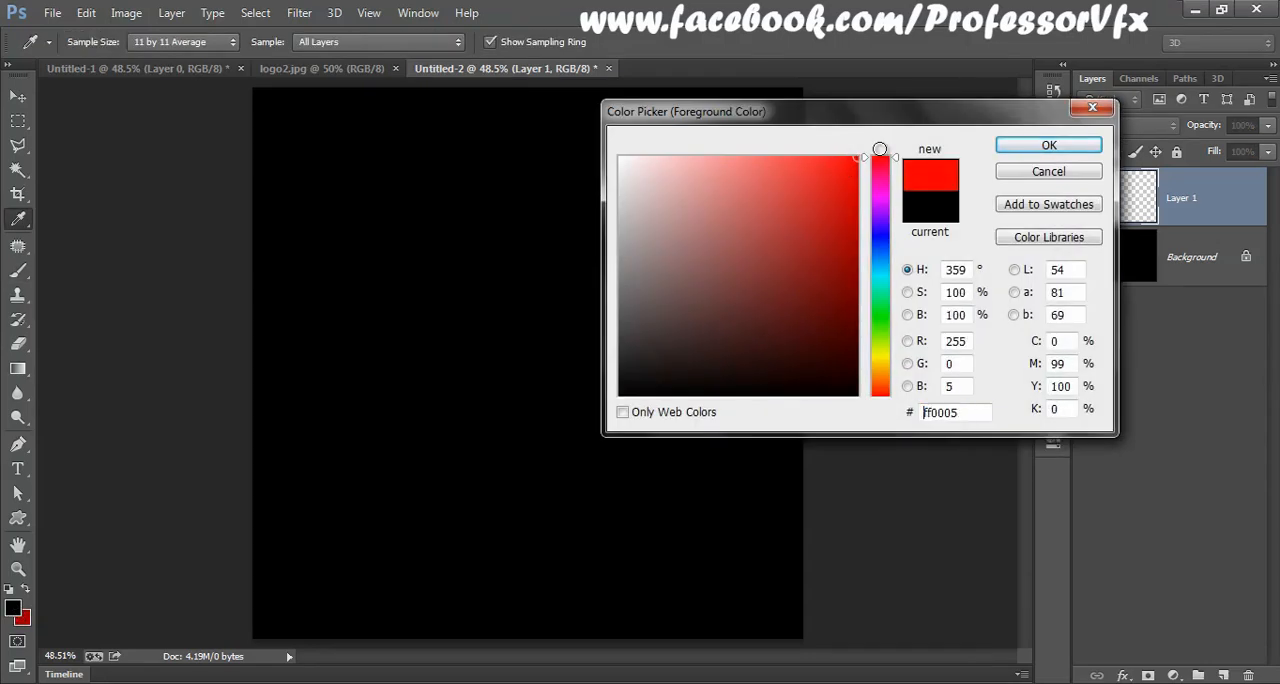
left_click(1018, 145)
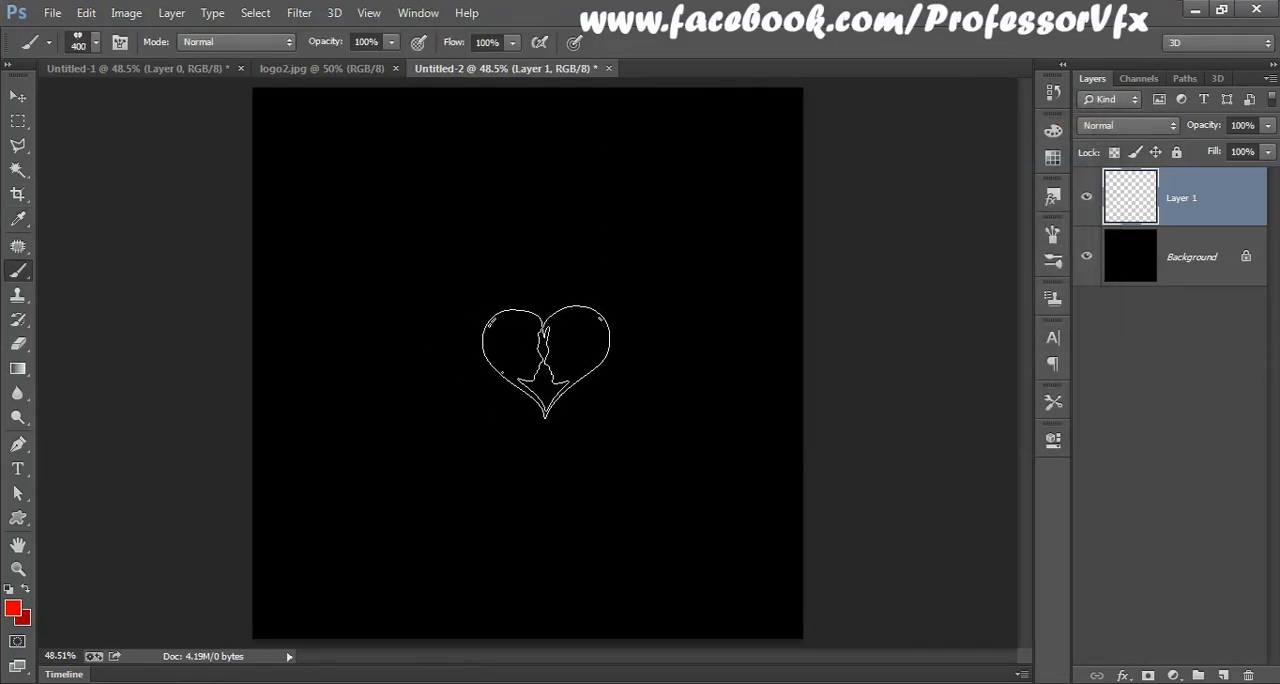
Step: Enlarge the heart brush to 900 px and stamp a large red heart on the lower right part of the canvas
key("bracketright")
key("bracketright")
key("bracketright")
key("bracketright")
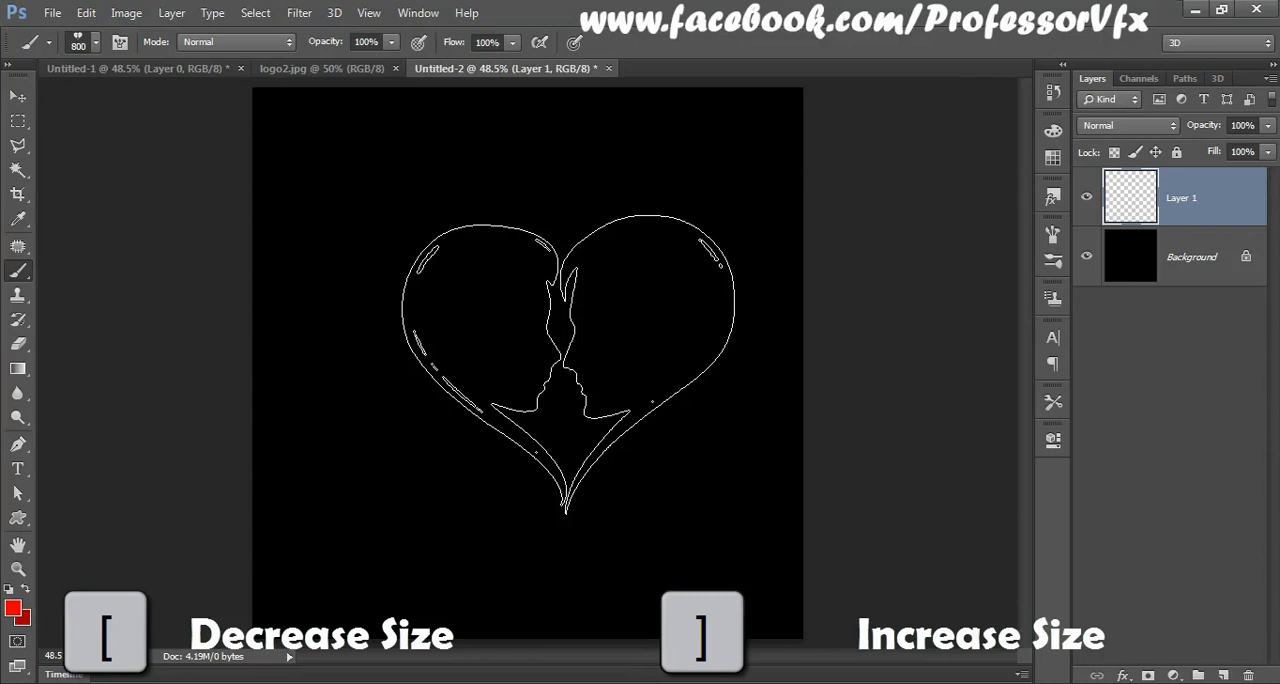
key("bracketleft")
key("bracketleft")
key("bracketleft")
key("bracketright")
key("bracketright")
key("bracketright")
key("bracketright")
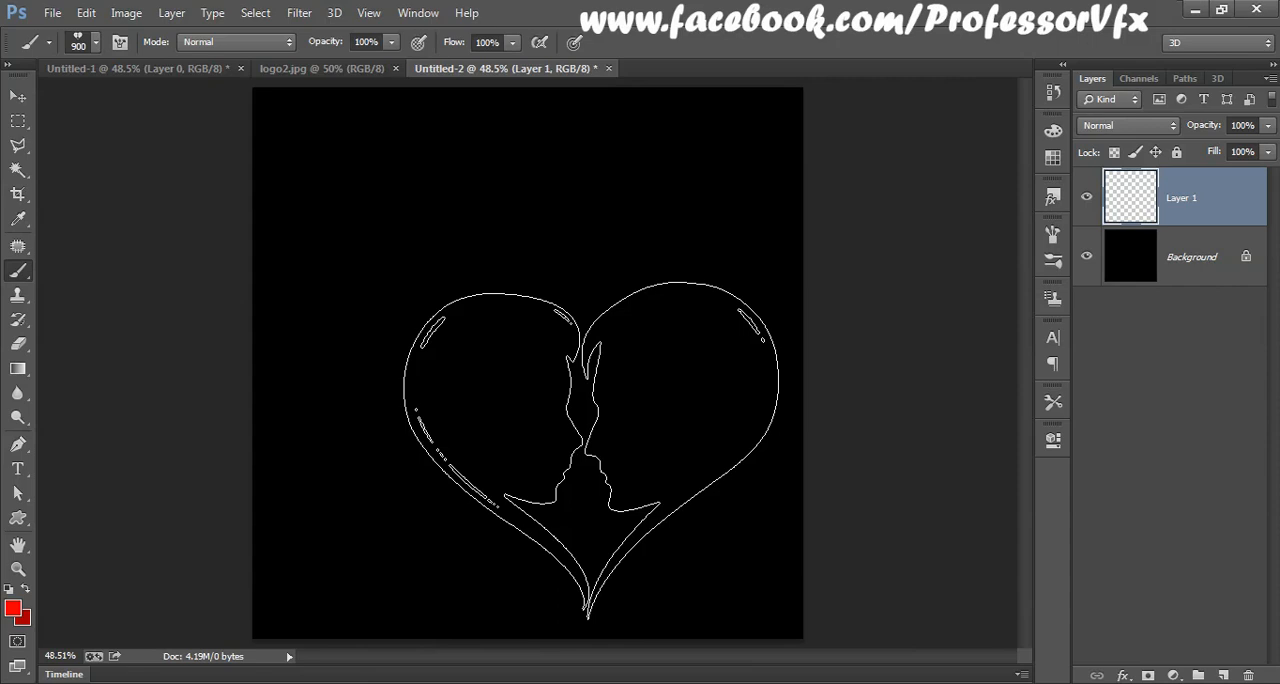
left_click(591, 450)
left_click(591, 450)
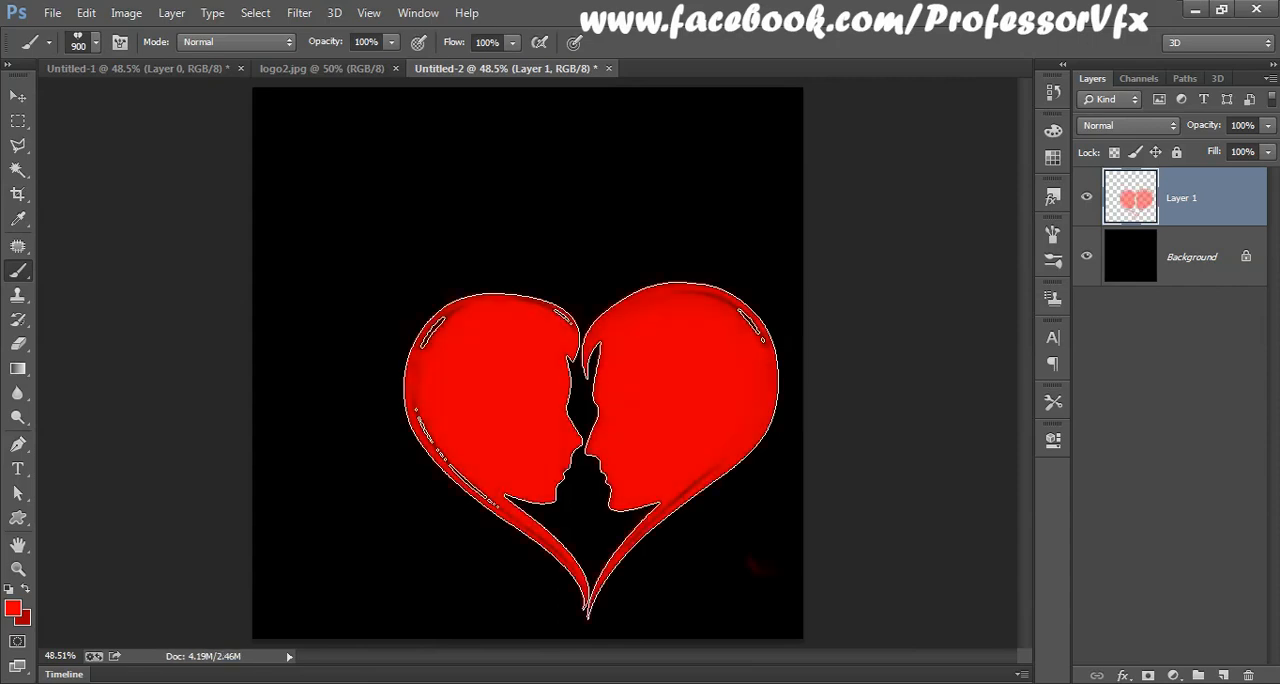
Step: Shrink the heart brush and stamp a smaller heart at the upper left of the large one
key("bracketleft")
key("bracketleft")
key("bracketleft")
key("bracketleft")
key("bracketleft")
key("bracketleft")
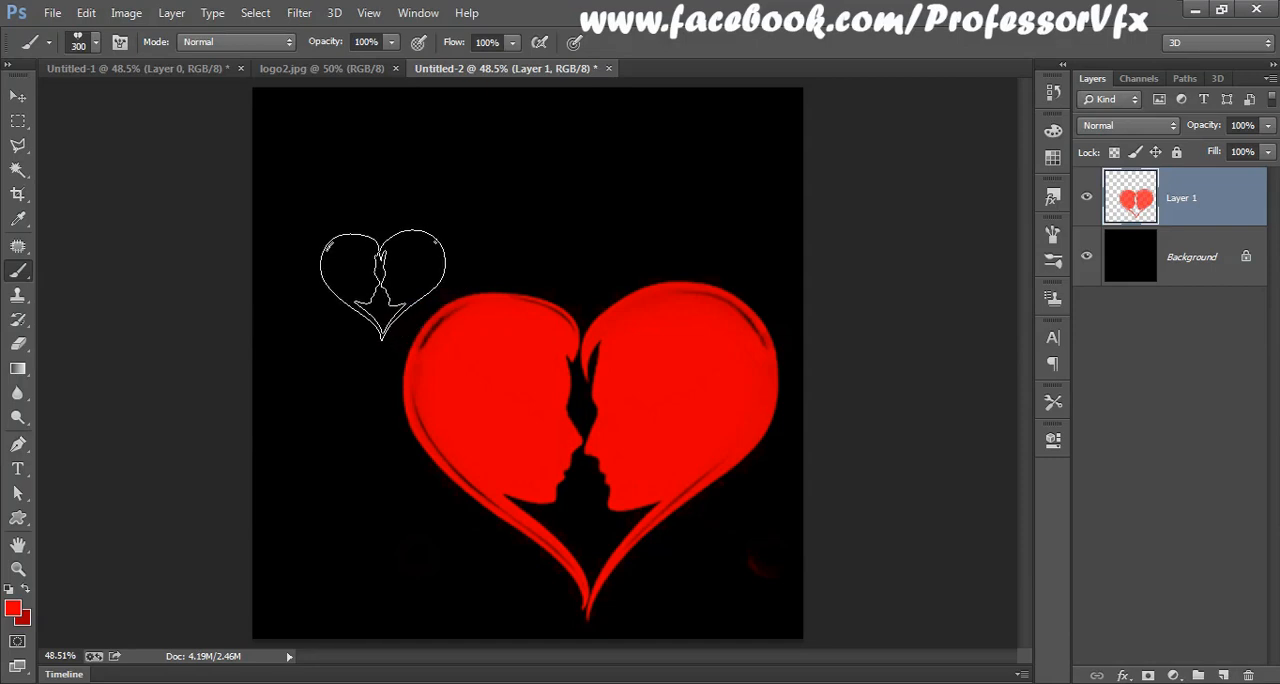
key("bracketleft")
left_click(395, 289)
Step: Reduce the brush to 125 px and stamp a tiny heart to the upper left of the small one
key("bracketleft")
key("bracketleft")
key("bracketleft")
key("bracketleft")
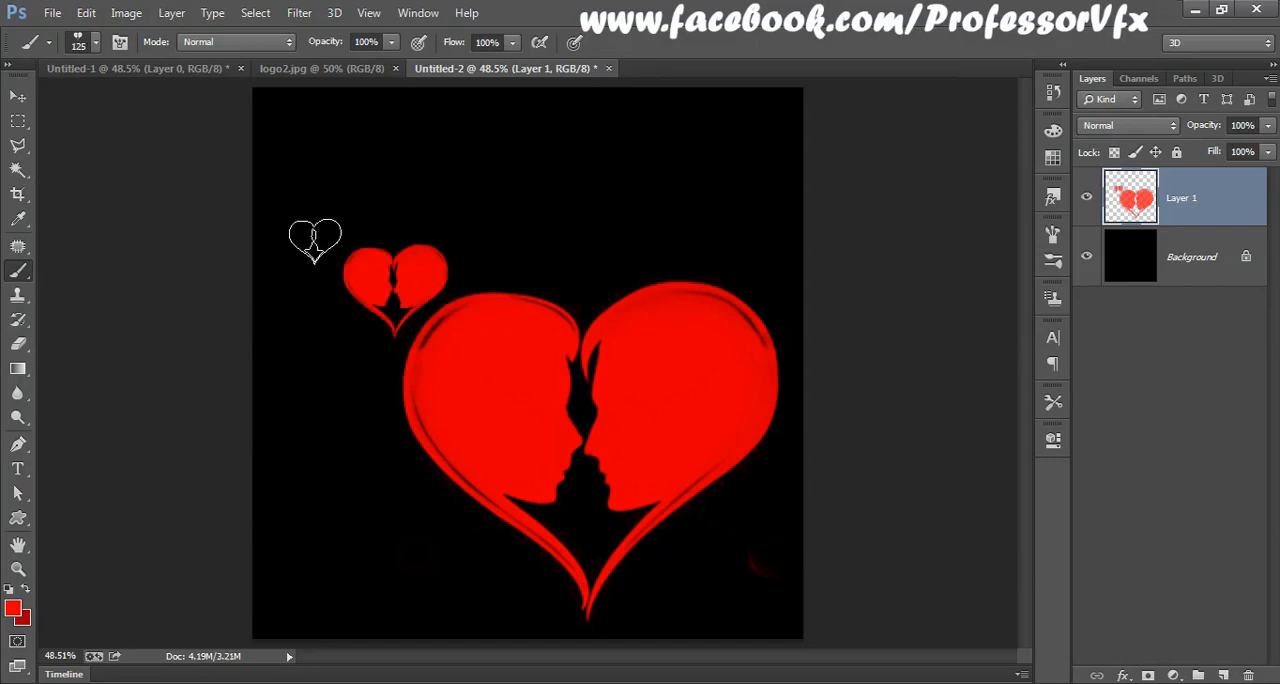
left_click(314, 237)
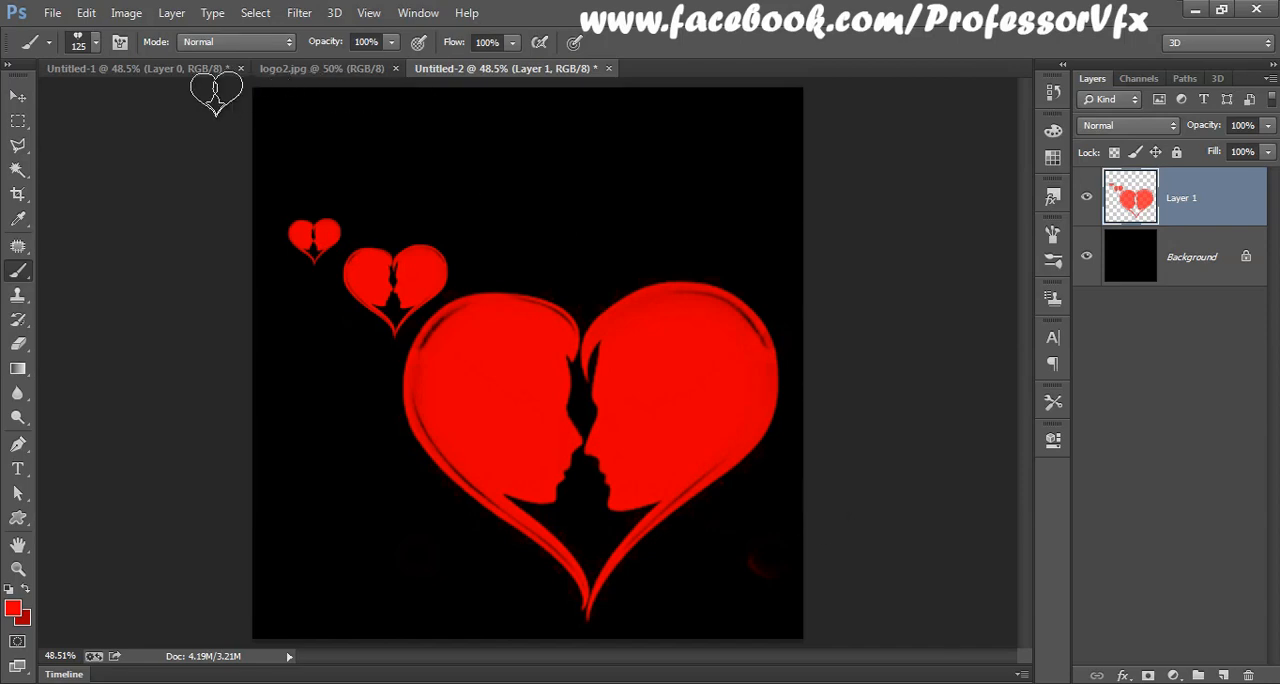
Step: Return to the Untitled-1 document and select the blue water splash with a rectangular marquee
left_click(157, 70)
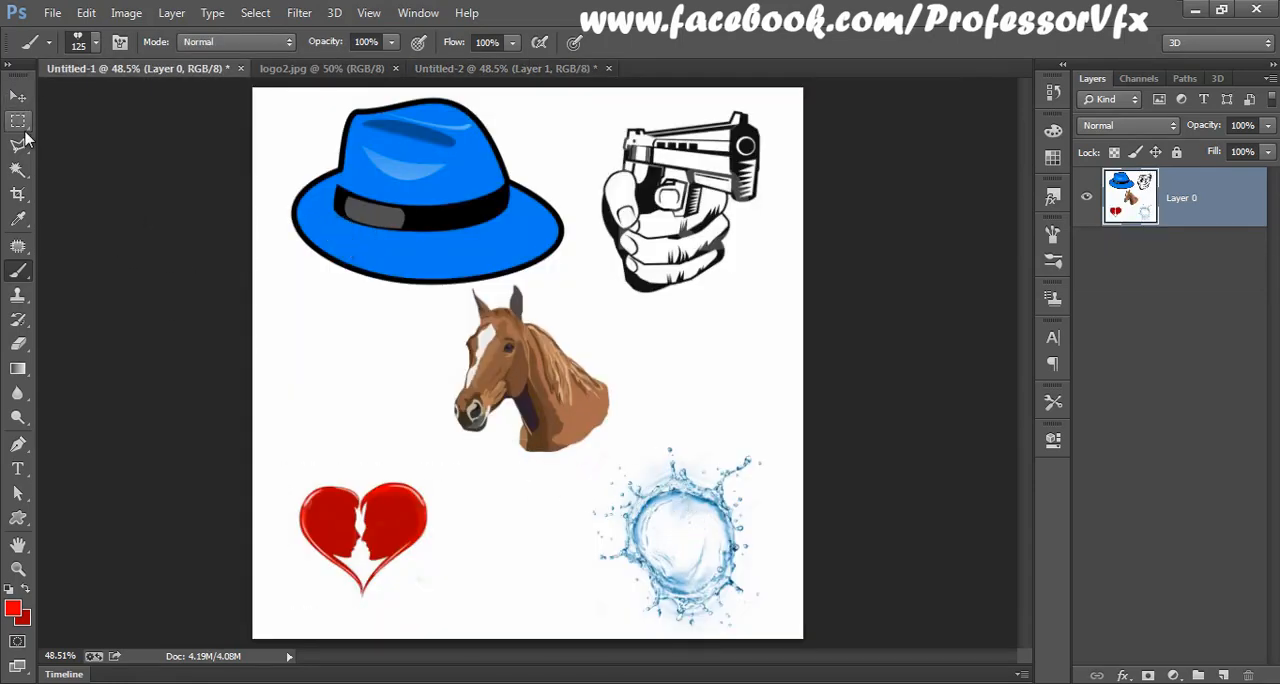
left_click(18, 121)
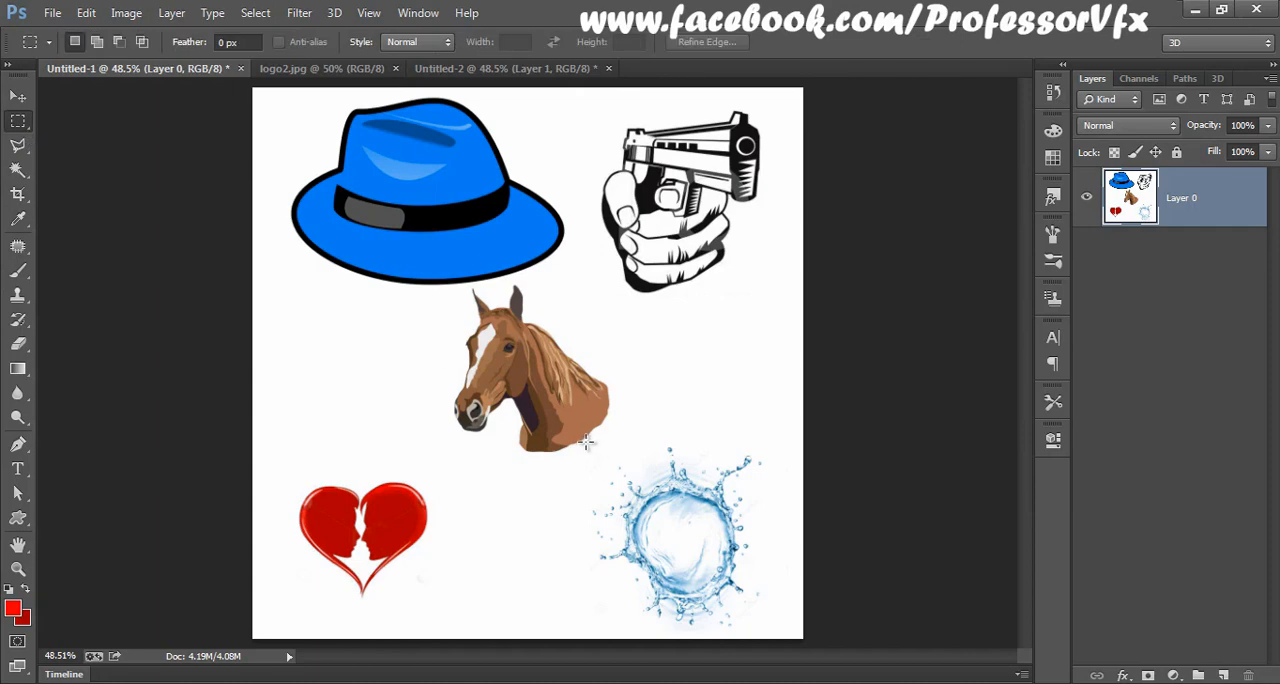
left_click_drag(587, 442, 864, 654)
Step: Define the selected water splash as a brush preset named WaterSplash
left_click(86, 12)
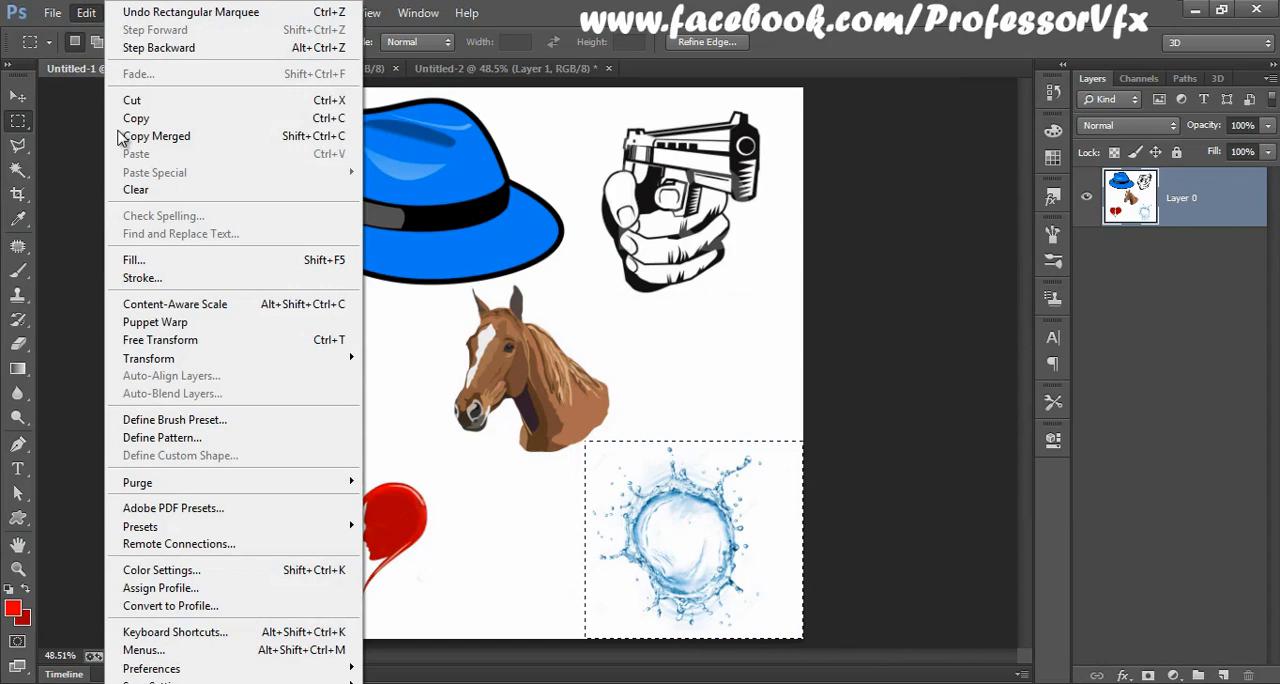
left_click(182, 420)
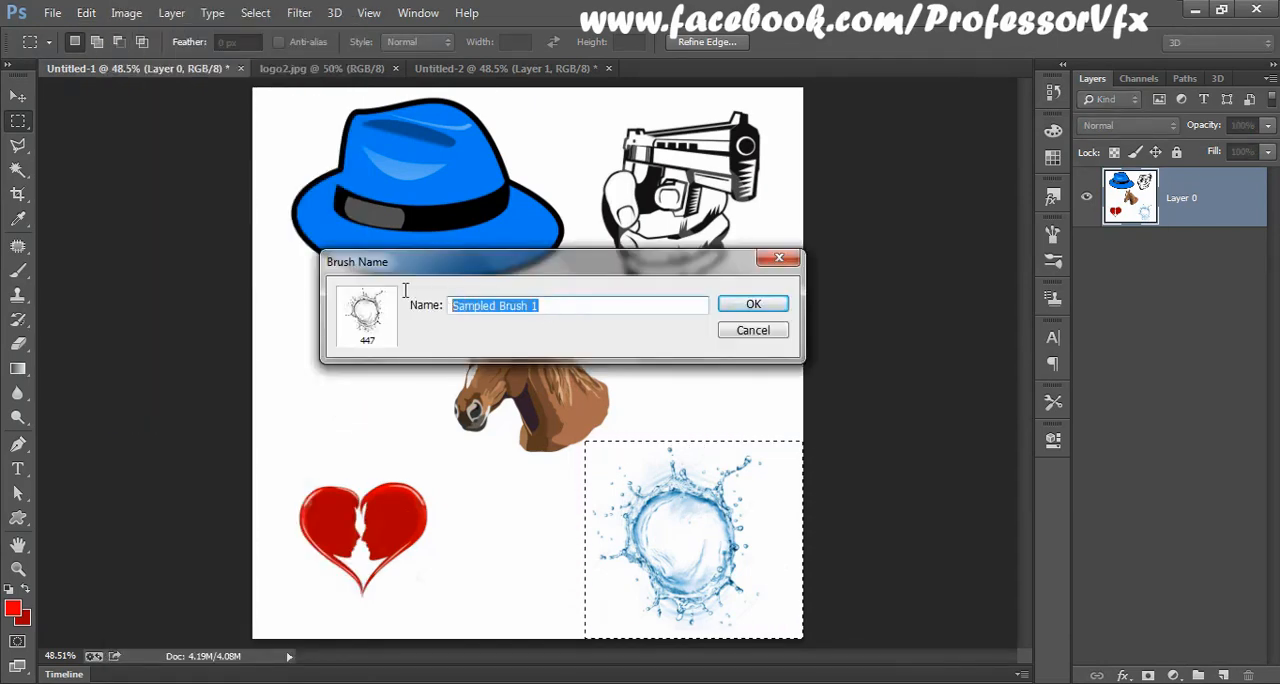
type("WaterSplash")
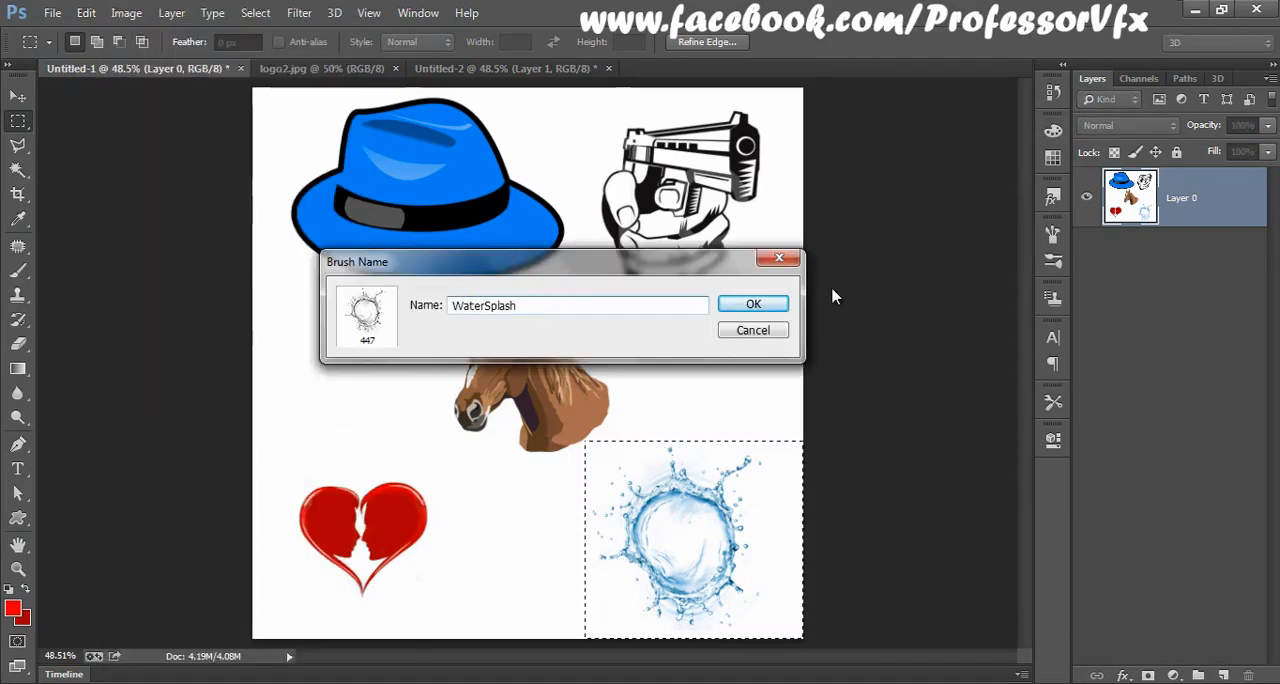
left_click(753, 305)
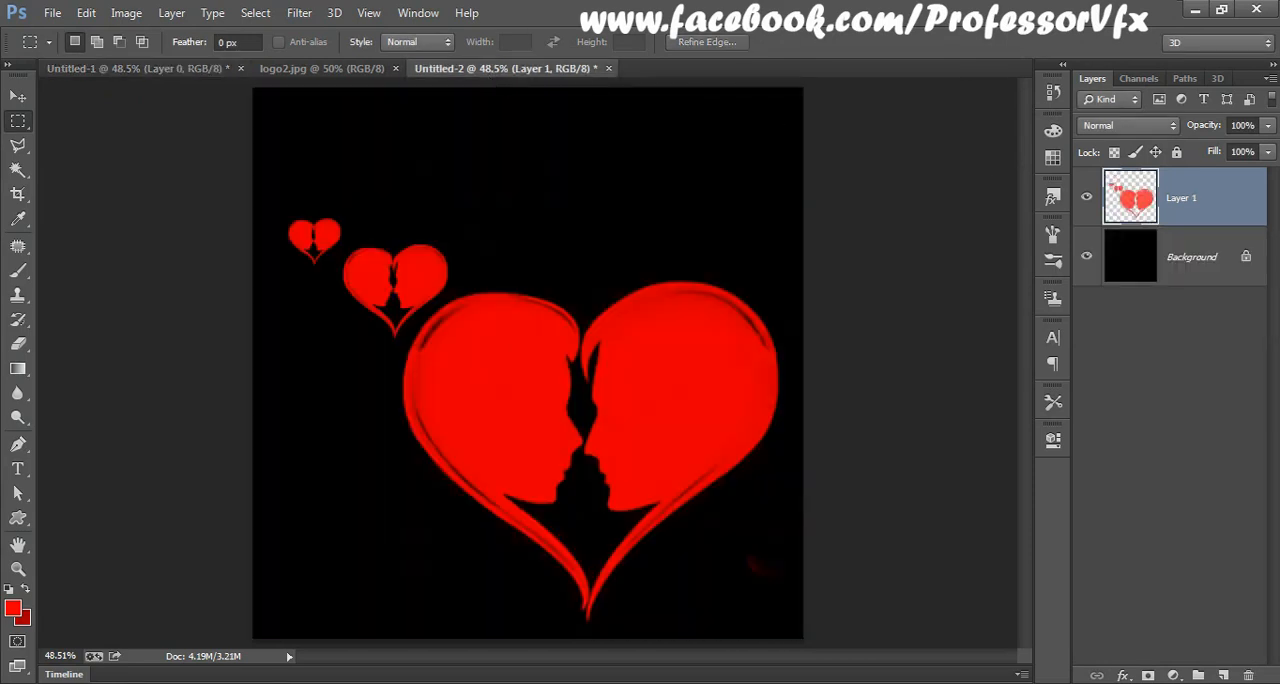
Step: Hide the layer with the red hearts and add a new empty layer above it
left_click(1086, 197)
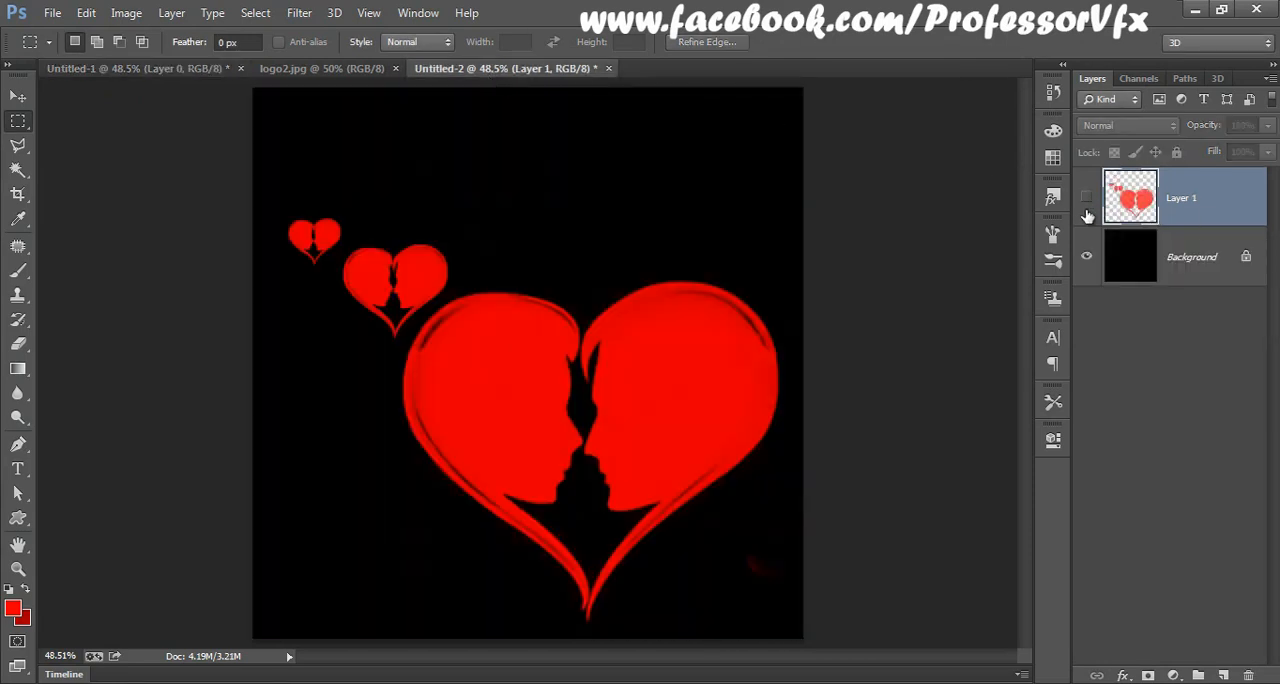
left_click(1222, 676)
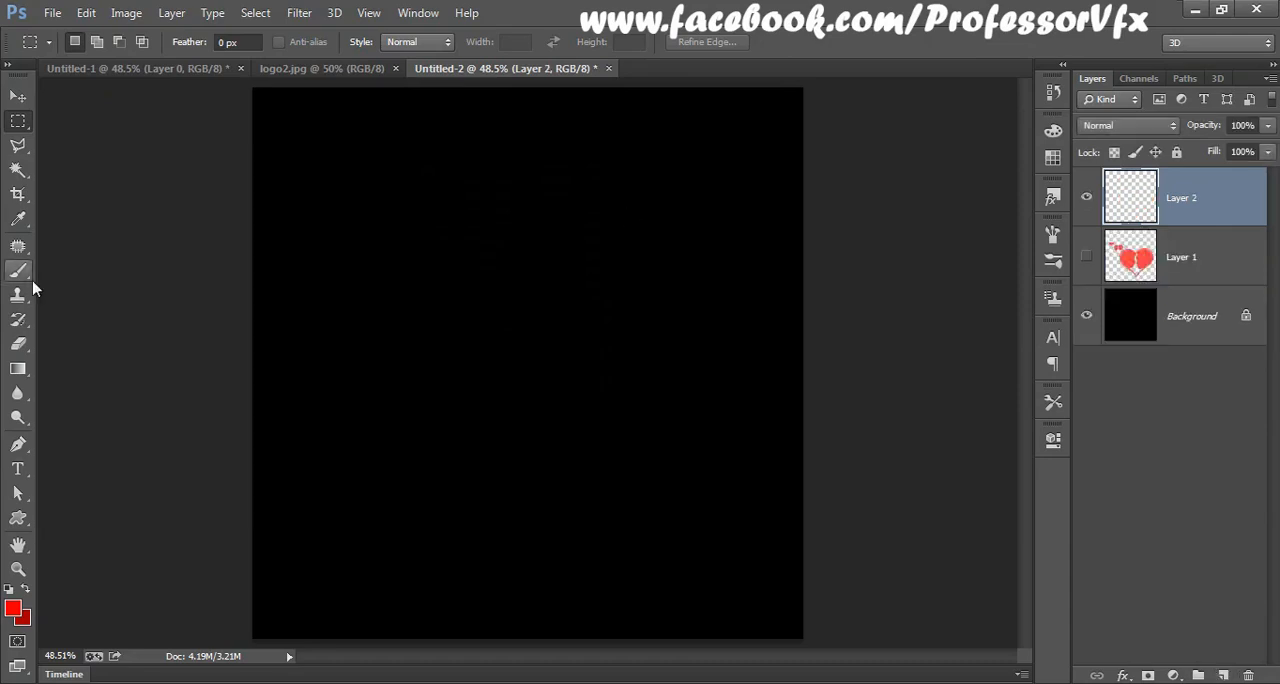
Step: Set the foreground colour to teal, #00cfc8
left_click(13, 610)
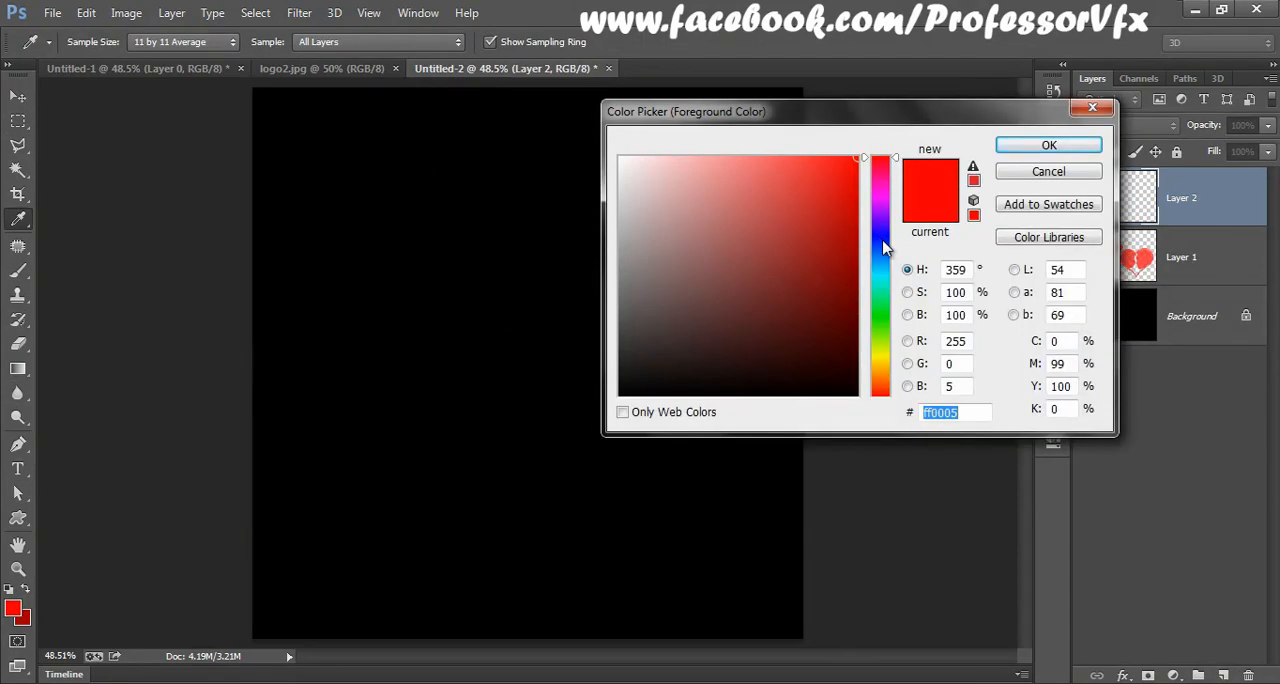
left_click(888, 288)
left_click(856, 222)
left_click(889, 291)
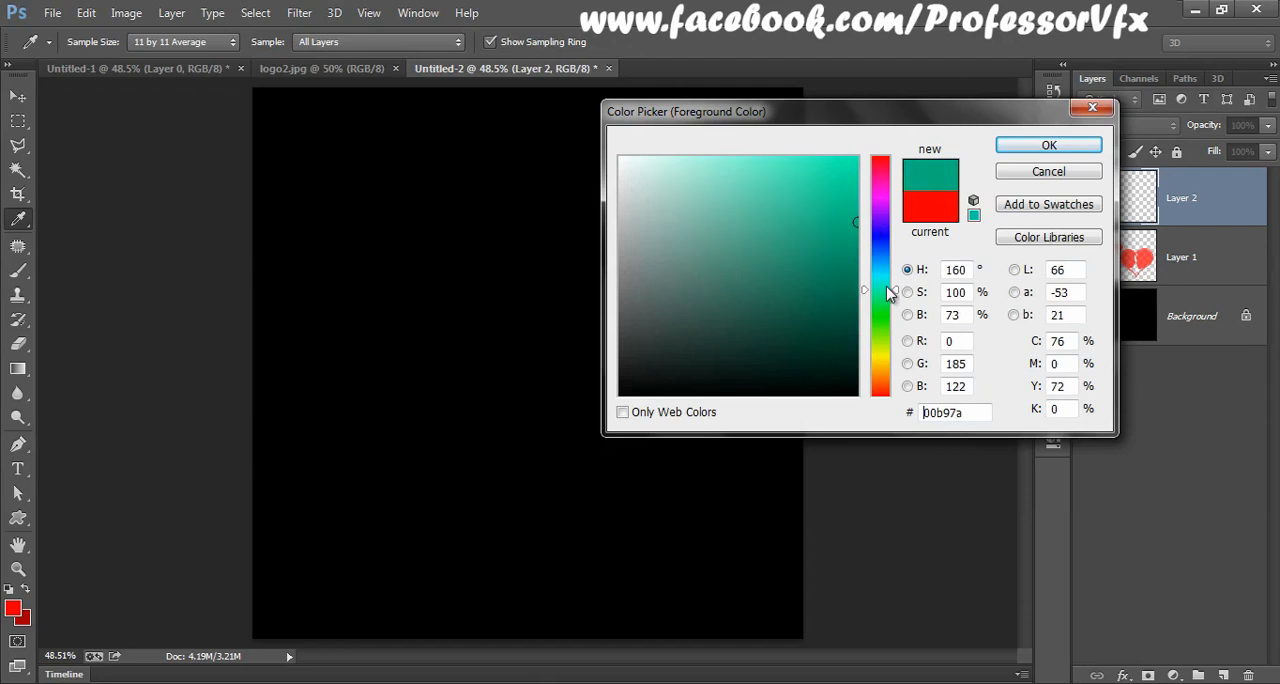
left_click_drag(888, 291, 888, 277)
left_click_drag(857, 210, 877, 200)
left_click(1049, 145)
key("m")
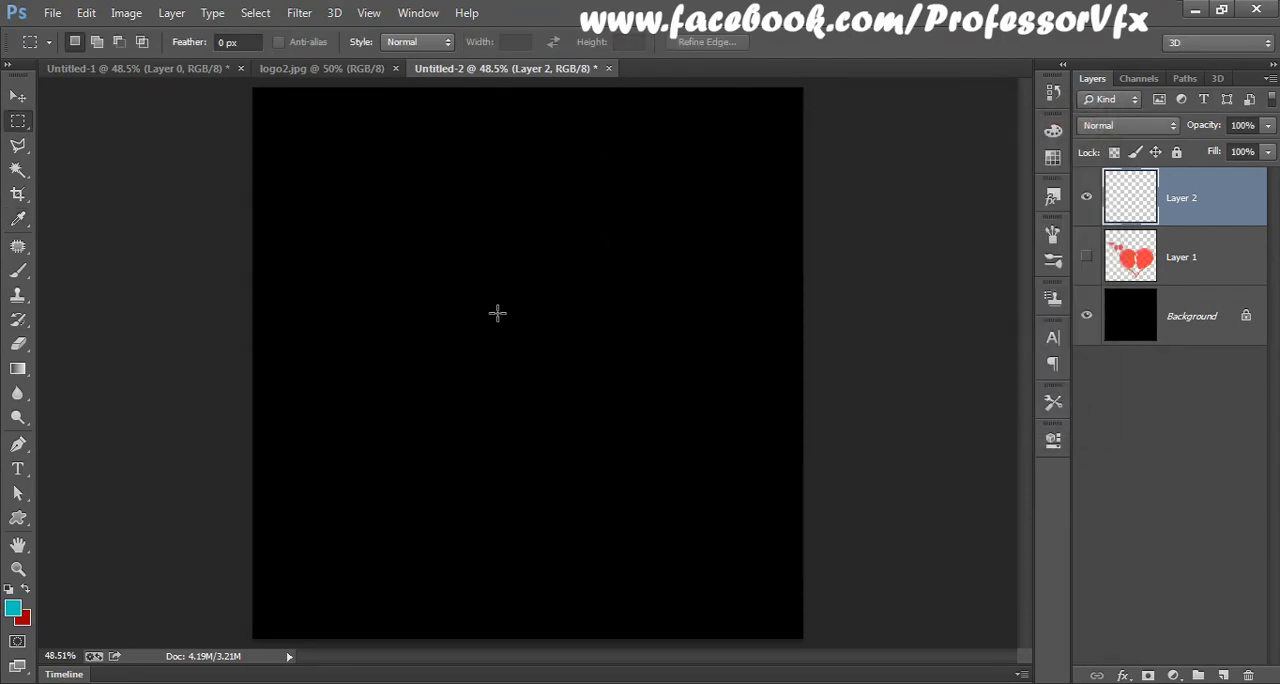
Step: Activate the Brush tool and choose the WaterSplash preset as its tip
left_click(18, 271)
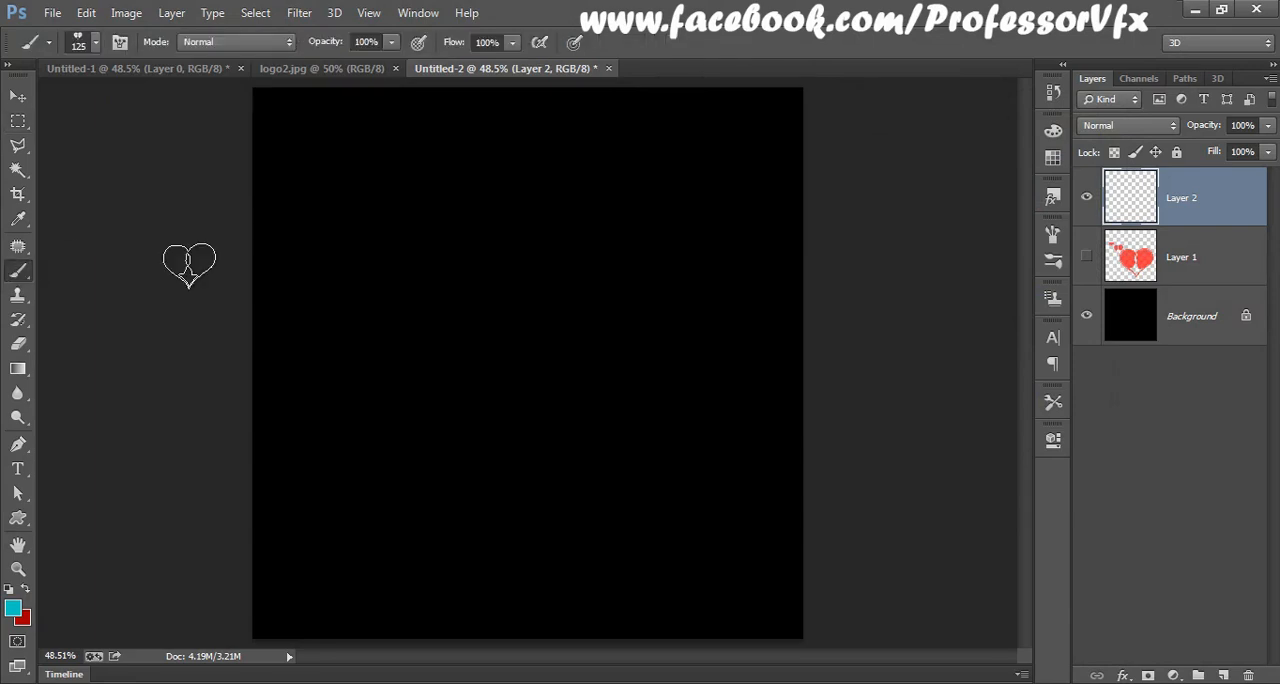
right_click(545, 258)
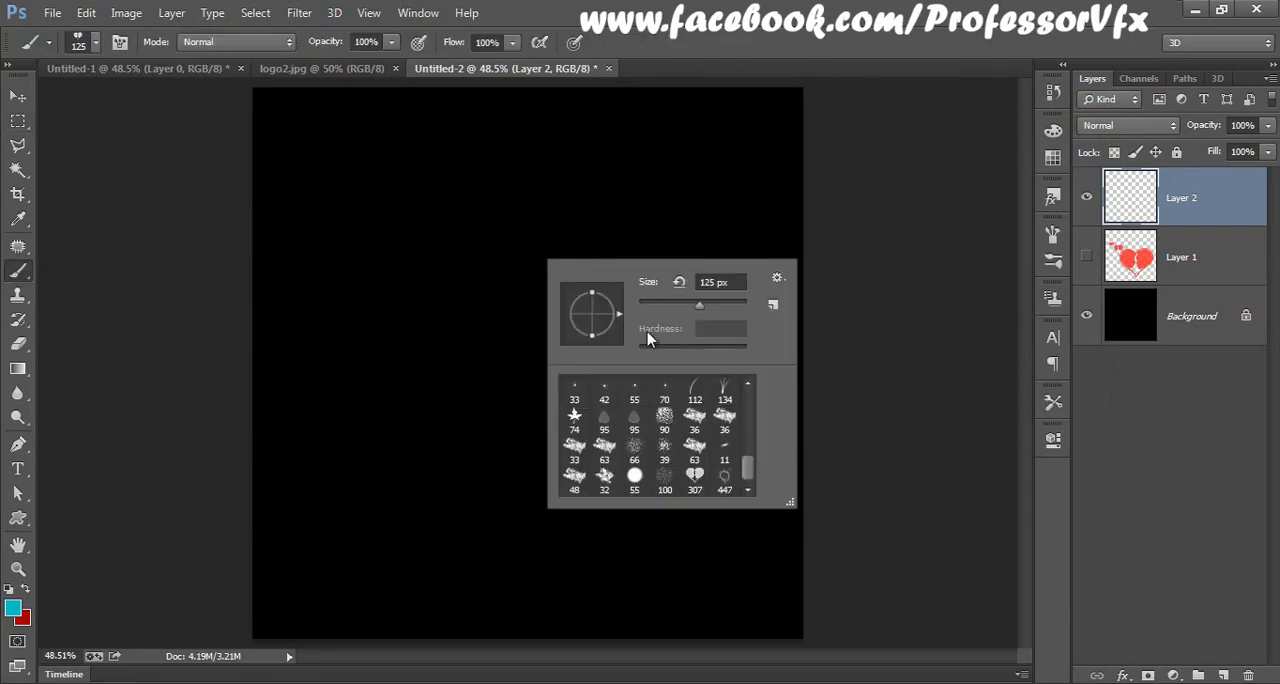
left_click(724, 484)
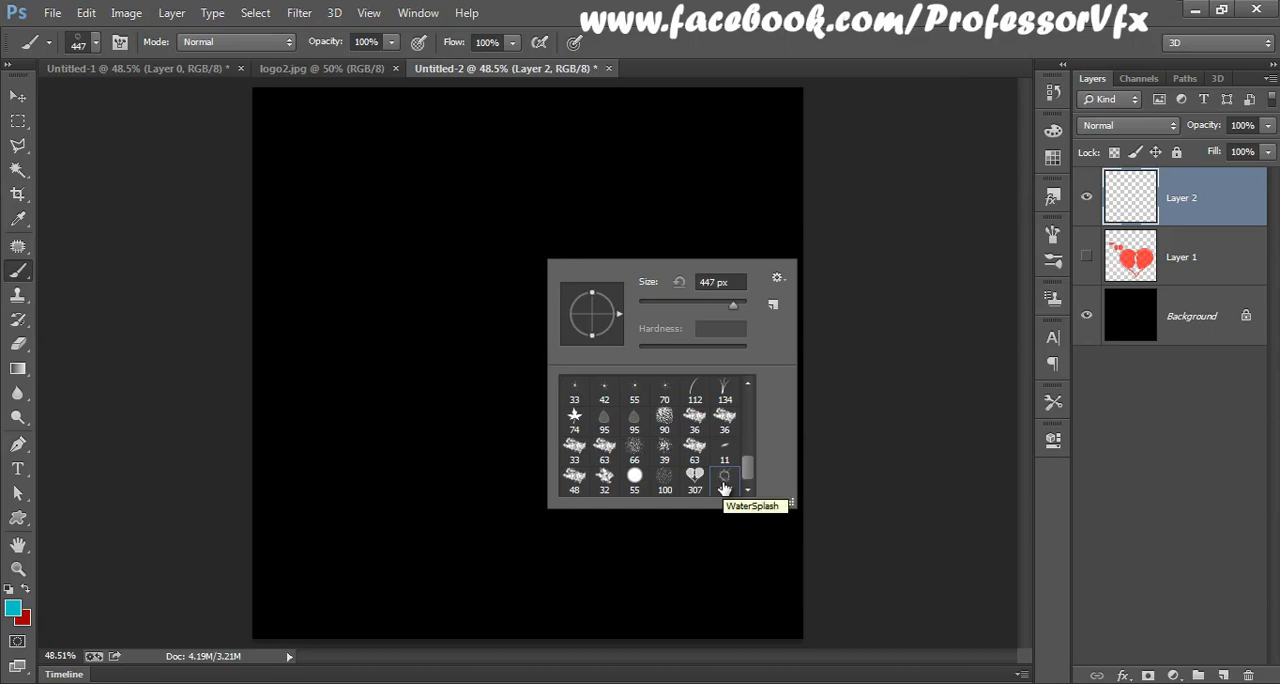
left_click(1109, 228)
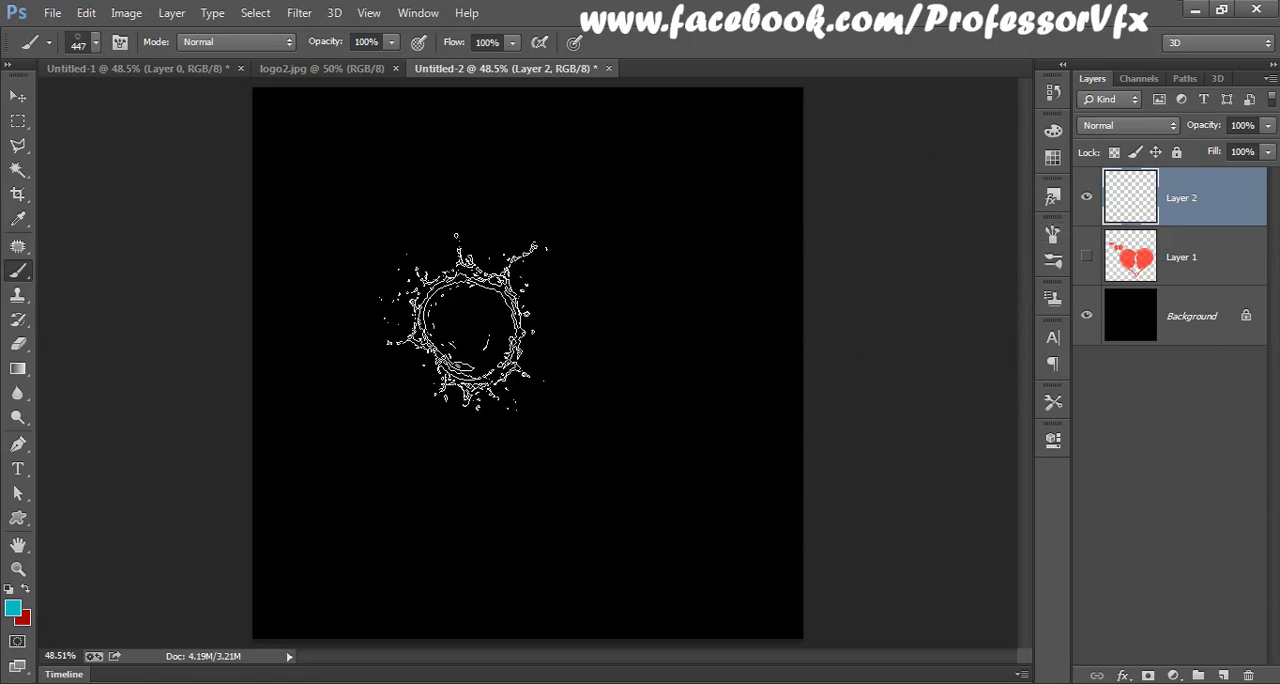
Step: Enlarge the brush to 1200 px and stamp the splash twice on the same spot at the canvas centre
key("bracketright")
key("bracketright")
key("bracketright")
key("bracketright")
key("bracketright")
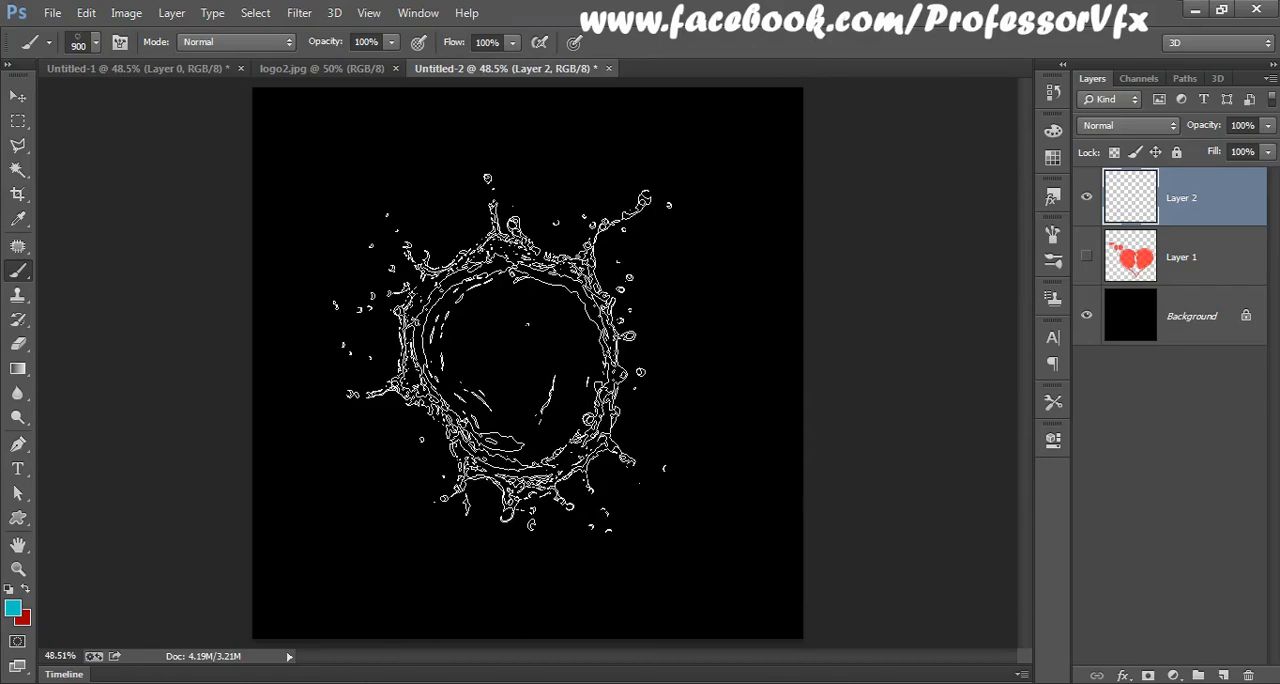
key("bracketright")
key("bracketright")
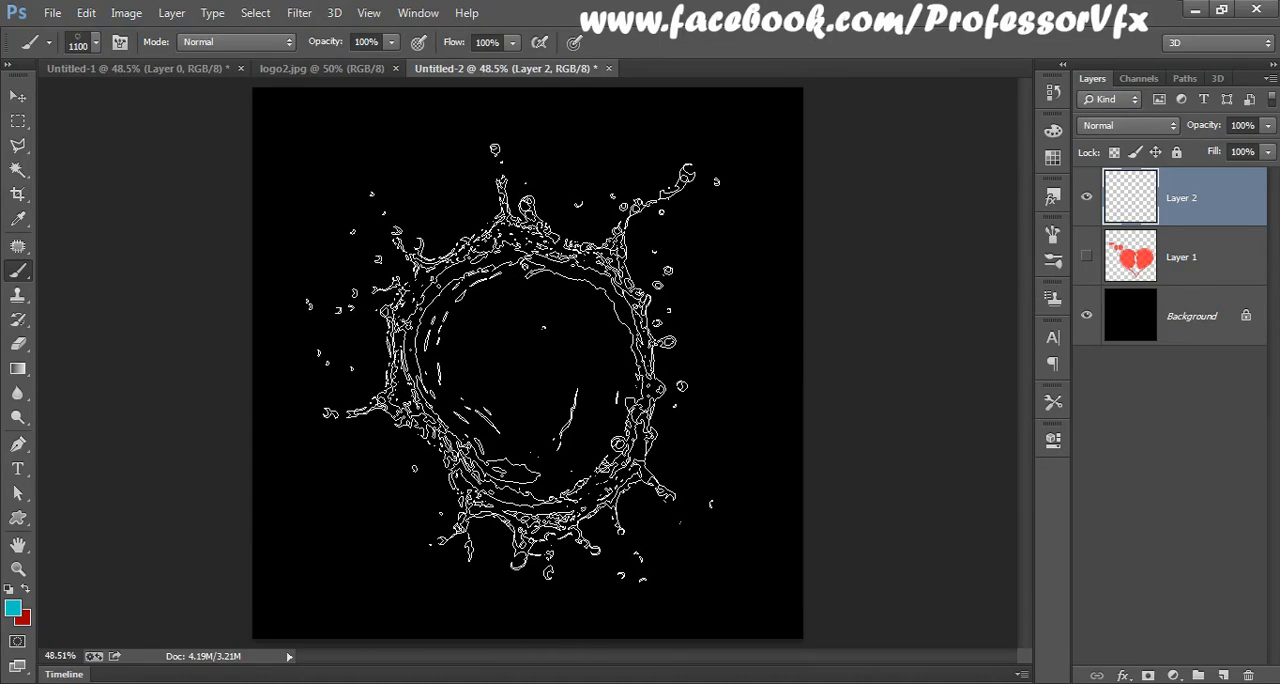
key("bracketright")
left_click(515, 365)
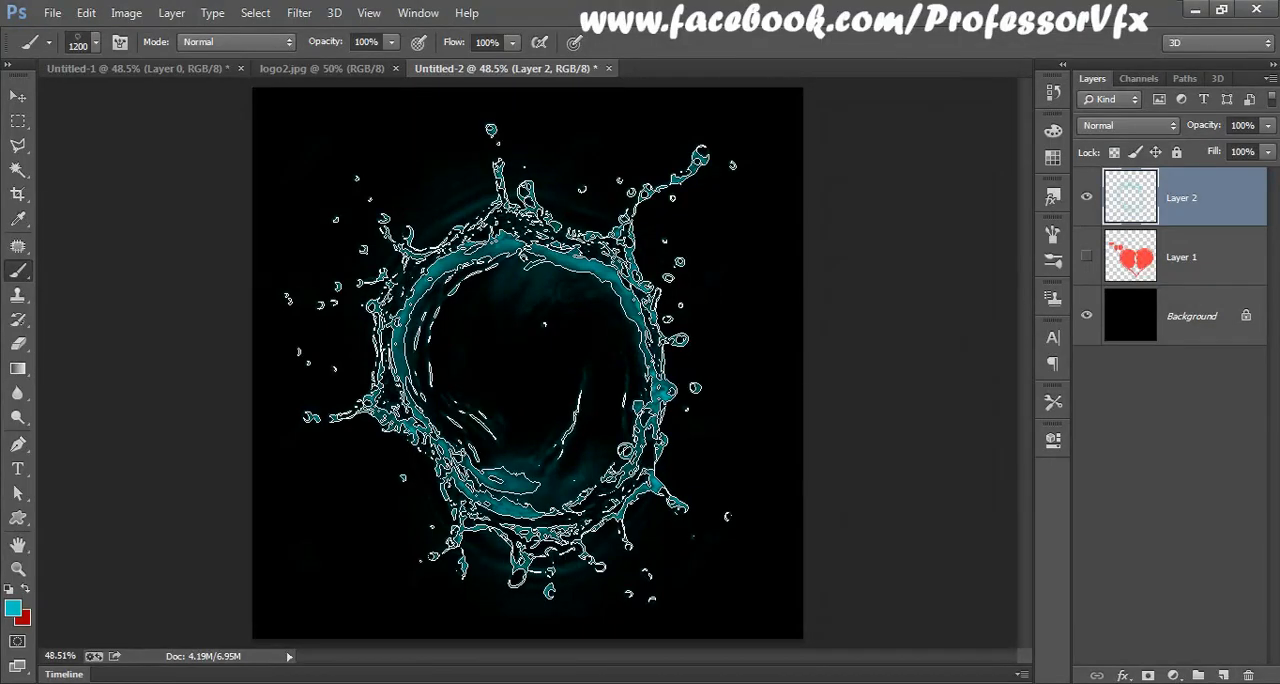
left_click(514, 364)
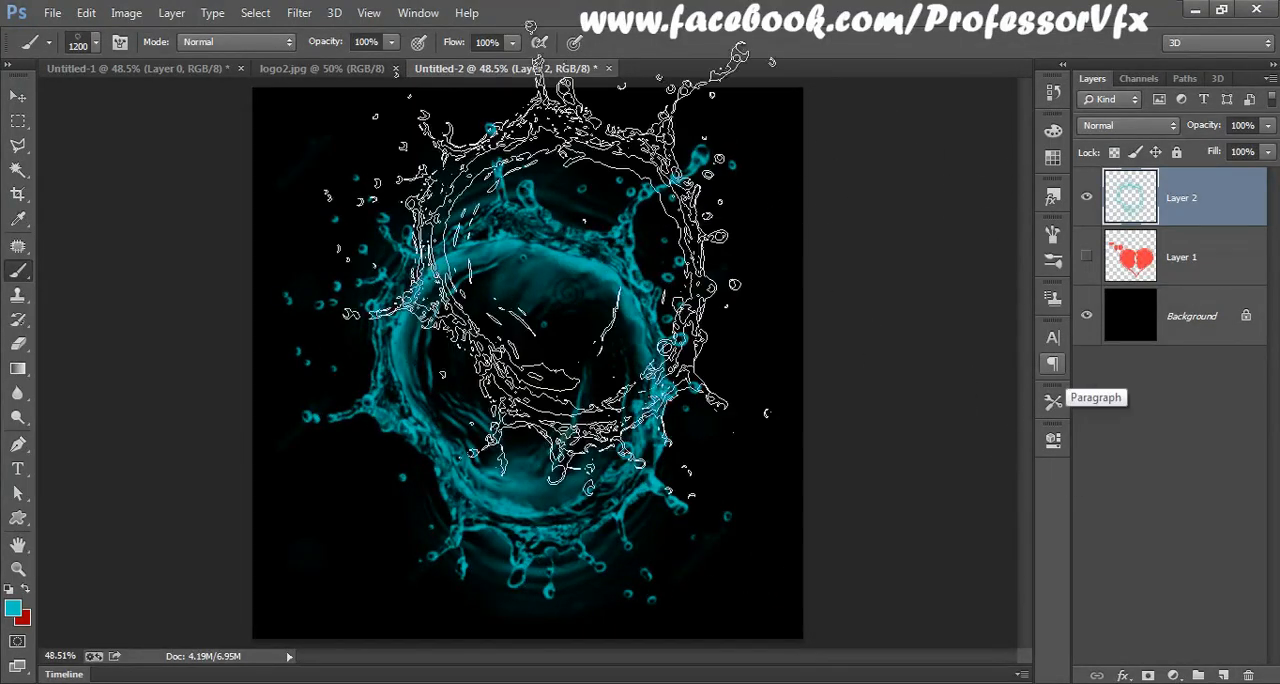
Step: Look at the original splash in Untitled-1, return to Untitled-2, and stamp a 700 px splash inside the large ring
left_click(100, 69)
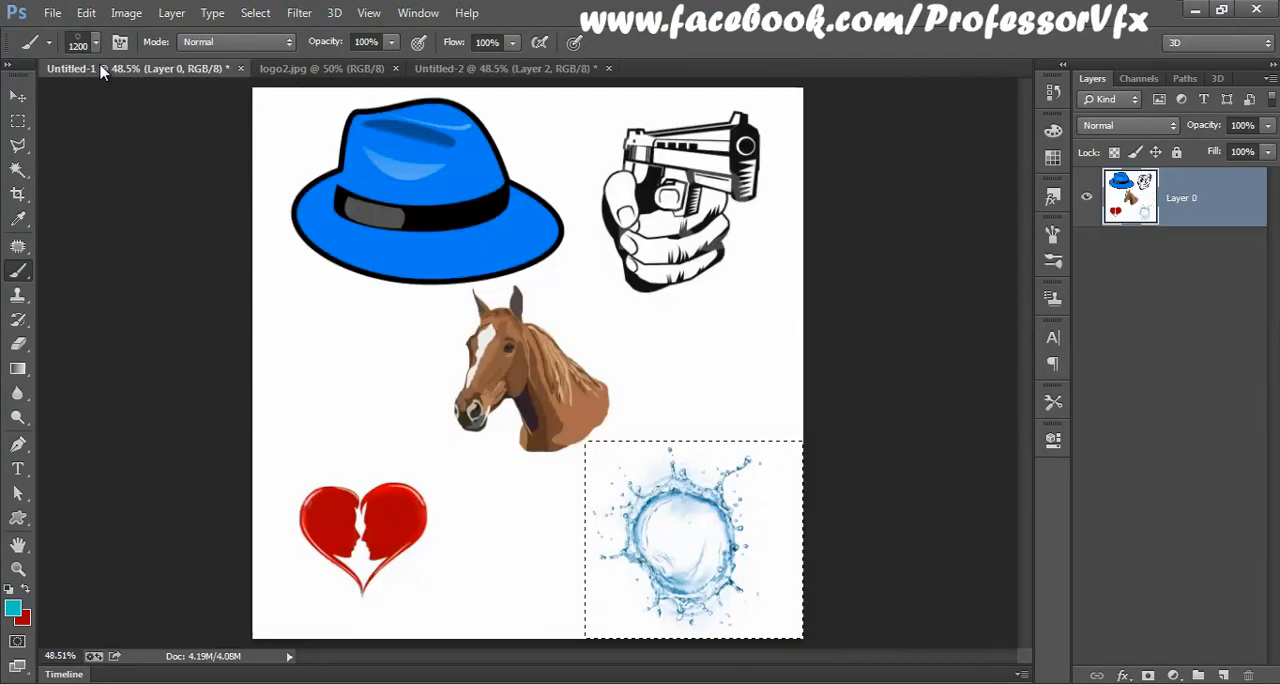
left_click(449, 69)
key("bracketleft")
key("bracketleft")
key("bracketleft")
key("bracketleft")
key("bracketleft")
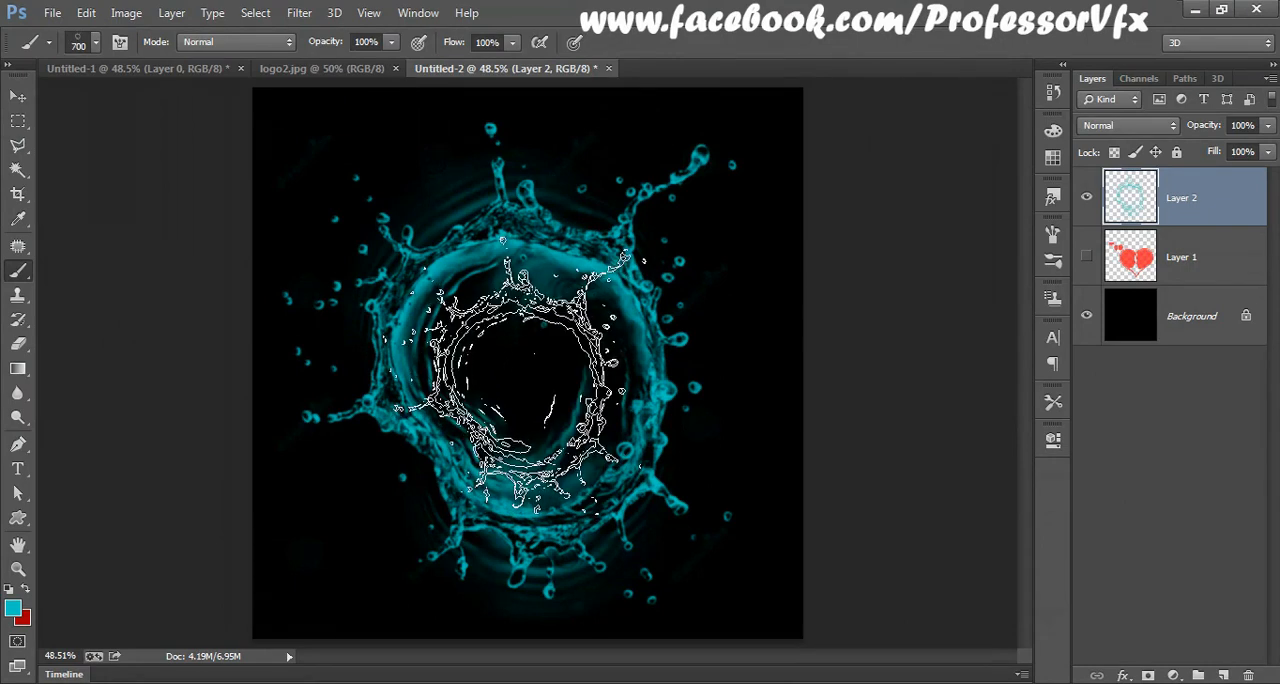
Step: Stamp ever smaller splashes inside the inner ring, reducing the brush to 300 px and finally to 125 px
key("bracketleft")
key("bracketleft")
key("bracketleft")
key("bracketleft")
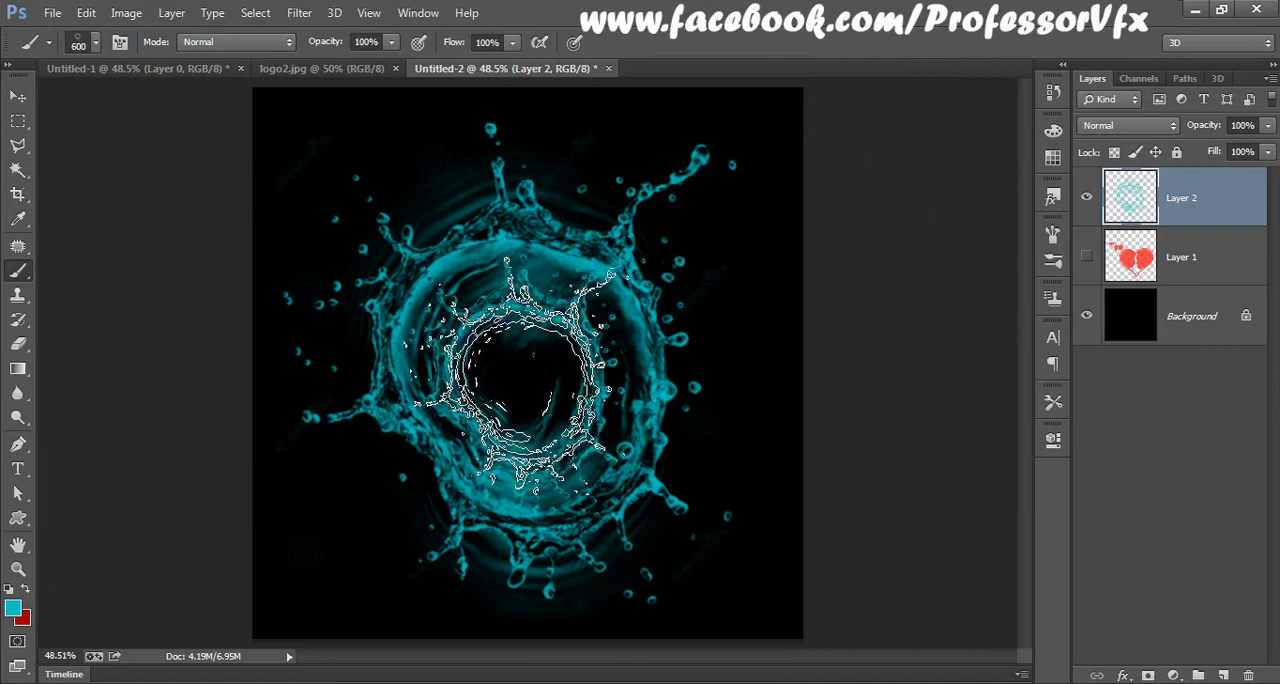
key("bracketleft")
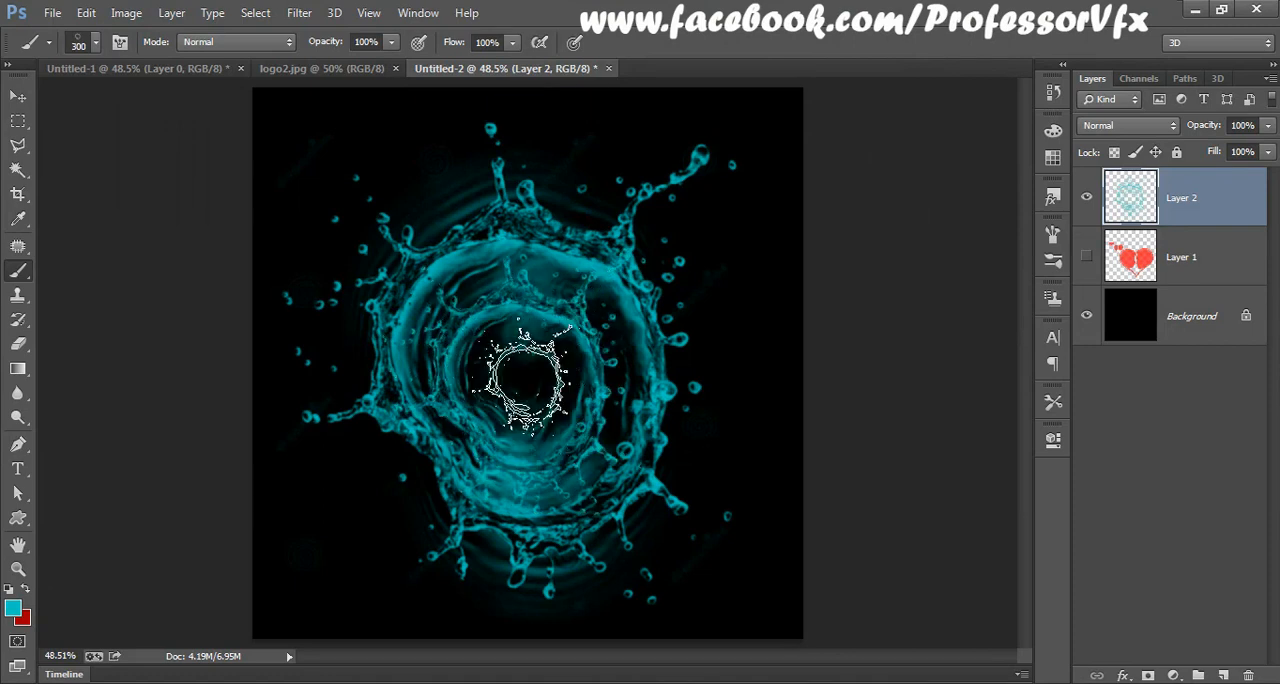
key("bracketleft")
key("bracketleft")
key("bracketleft")
key("bracketleft")
key("bracketleft")
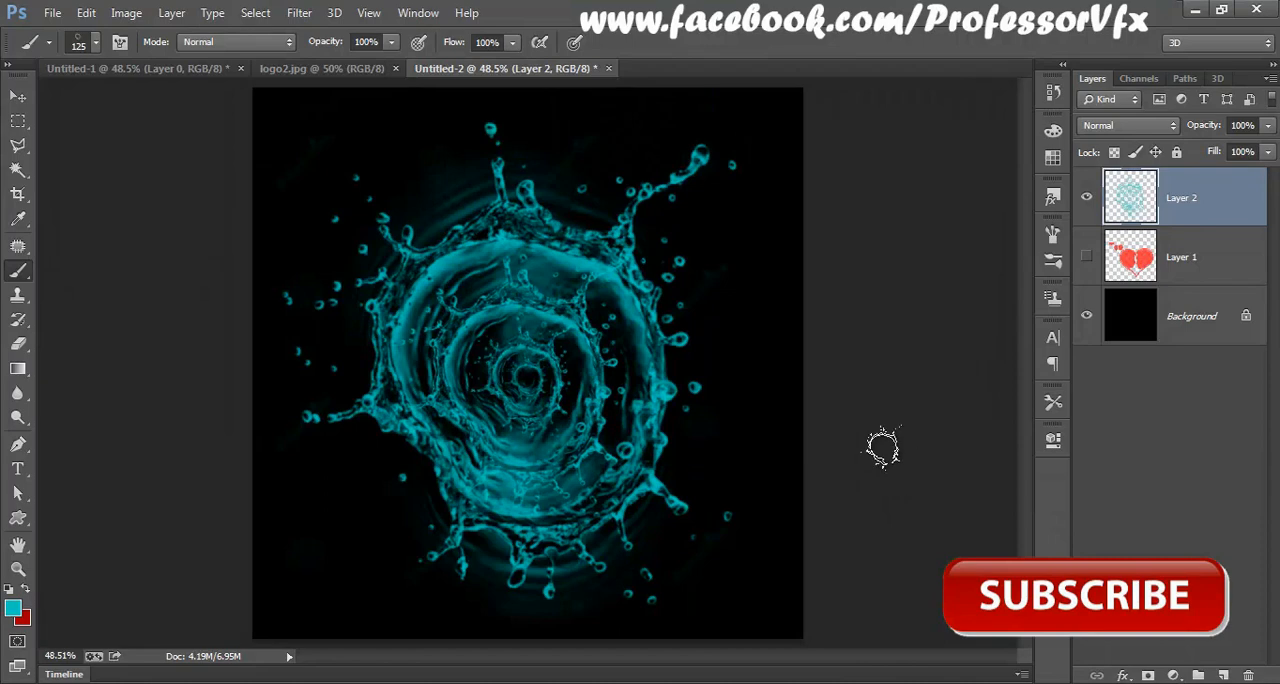
Step: Return to the Untitled-1 document and outline the blue hat with a closed Polygonal Lasso selection
left_click(119, 69)
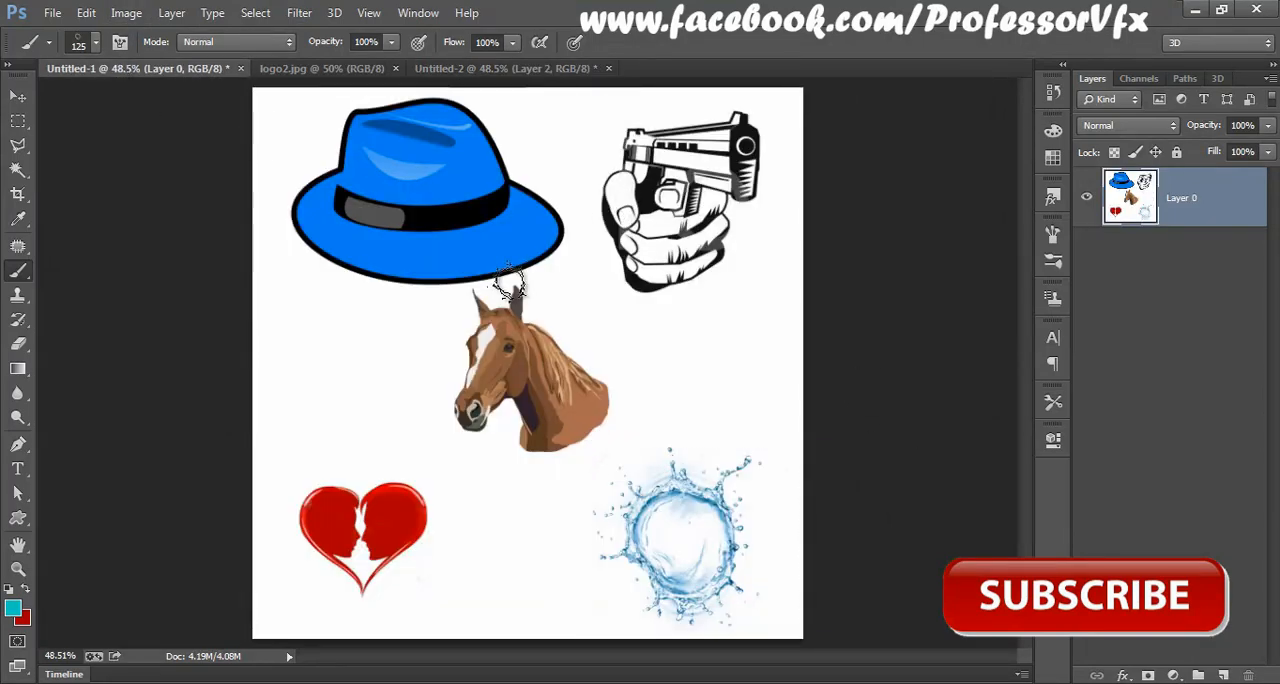
left_click(18, 145)
left_click(97, 160)
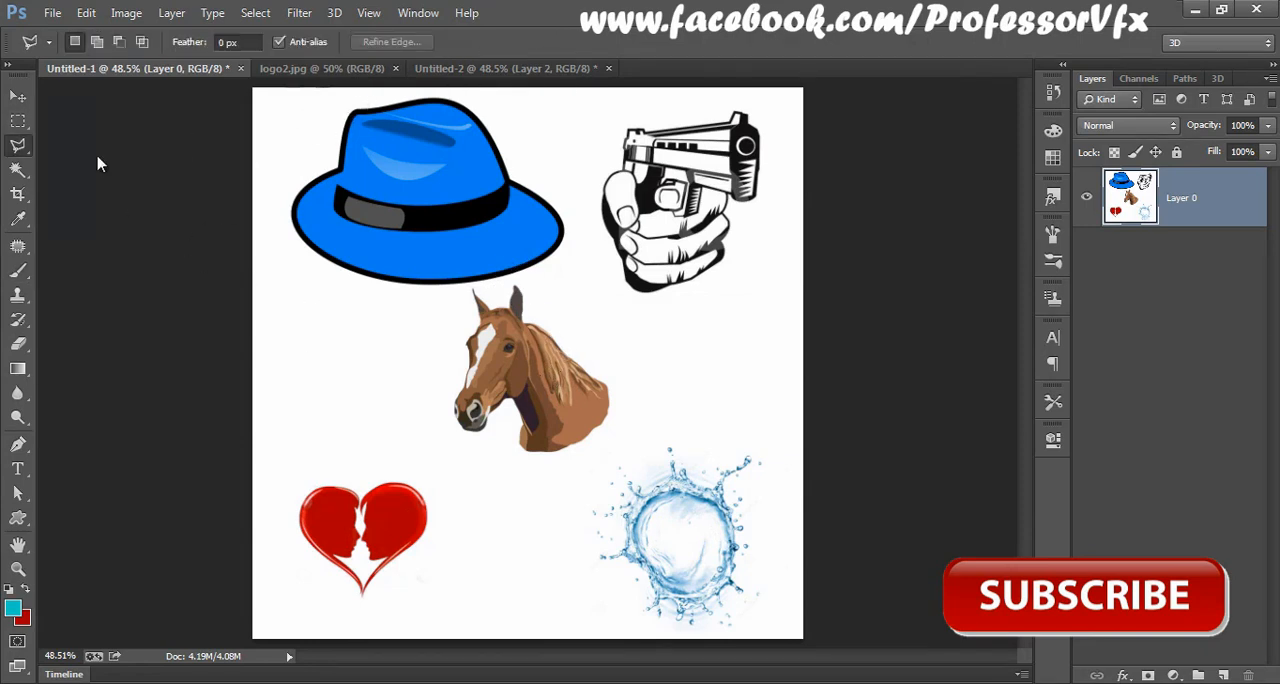
left_click(350, 288)
left_click(565, 272)
left_click(587, 186)
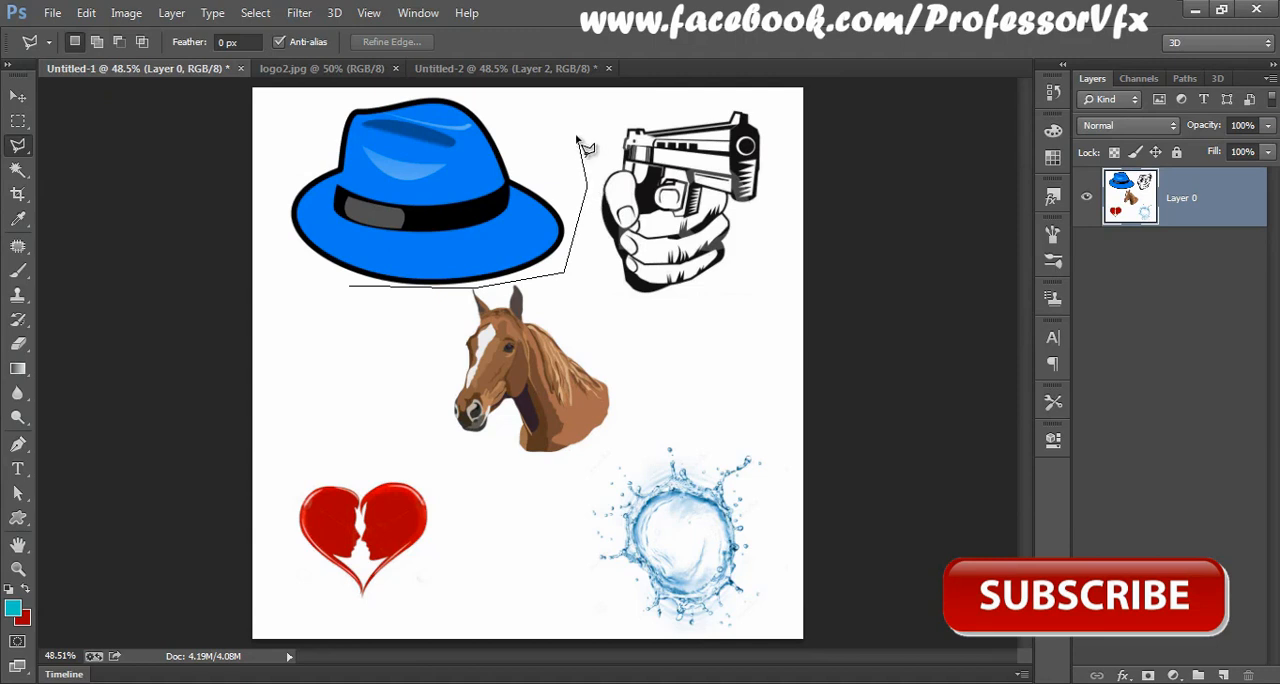
left_click(577, 134)
left_click(477, 90)
left_click(322, 98)
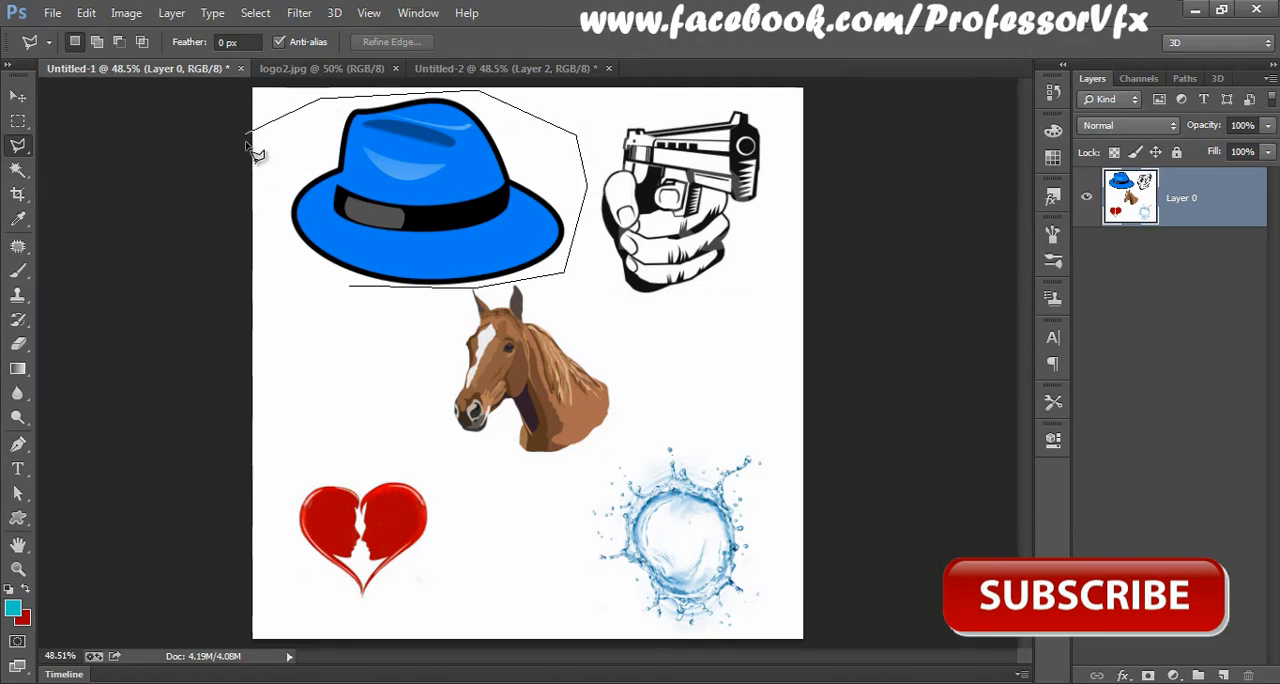
left_click(274, 143)
left_click(278, 256)
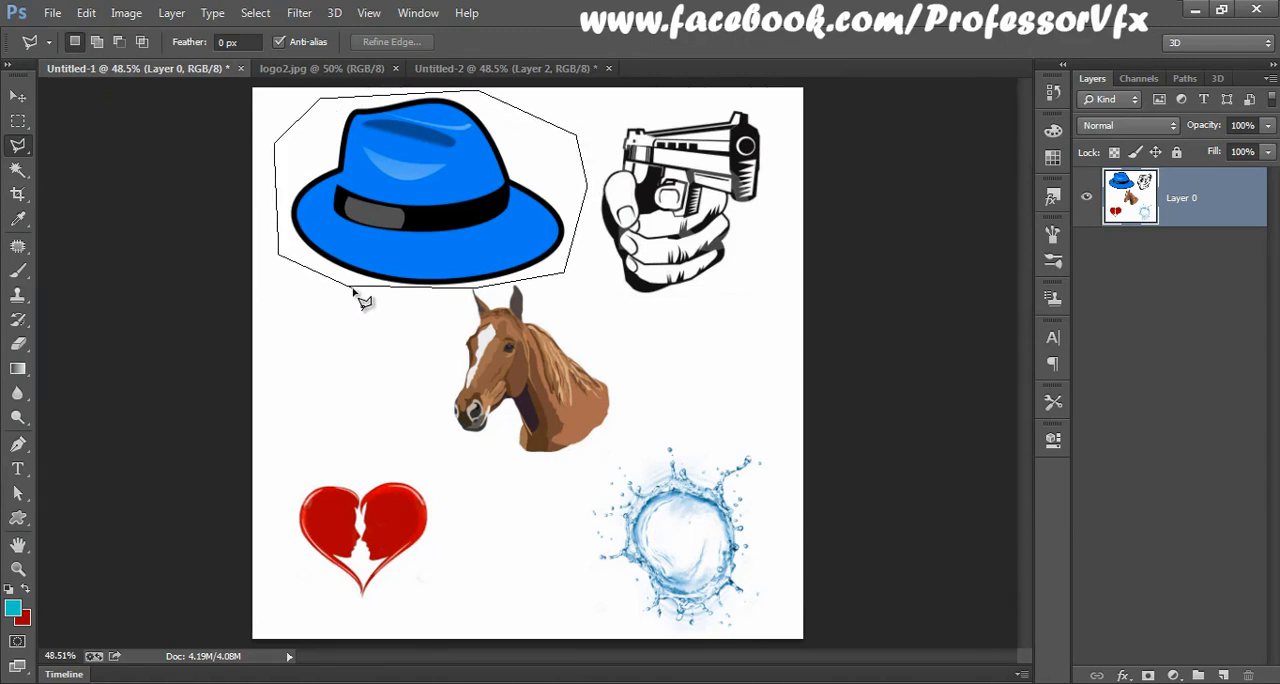
left_click(353, 290)
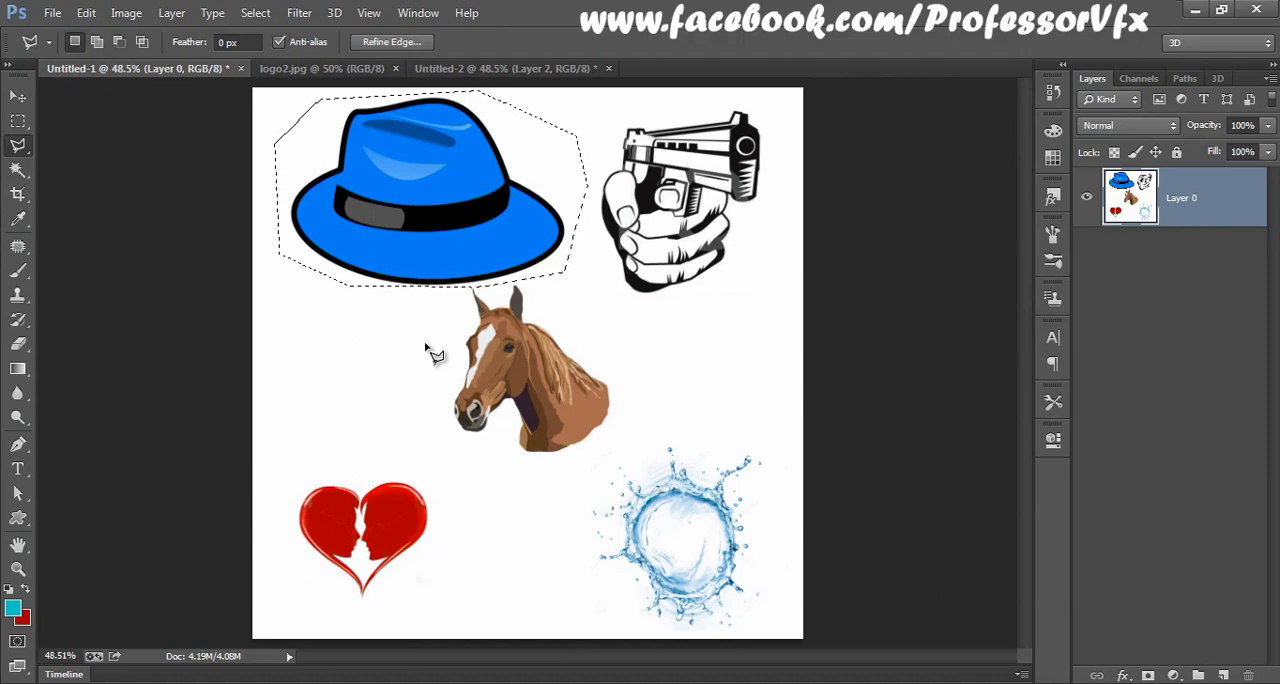
Step: Define the selected hat as a brush preset named Hat
left_click(80, 14)
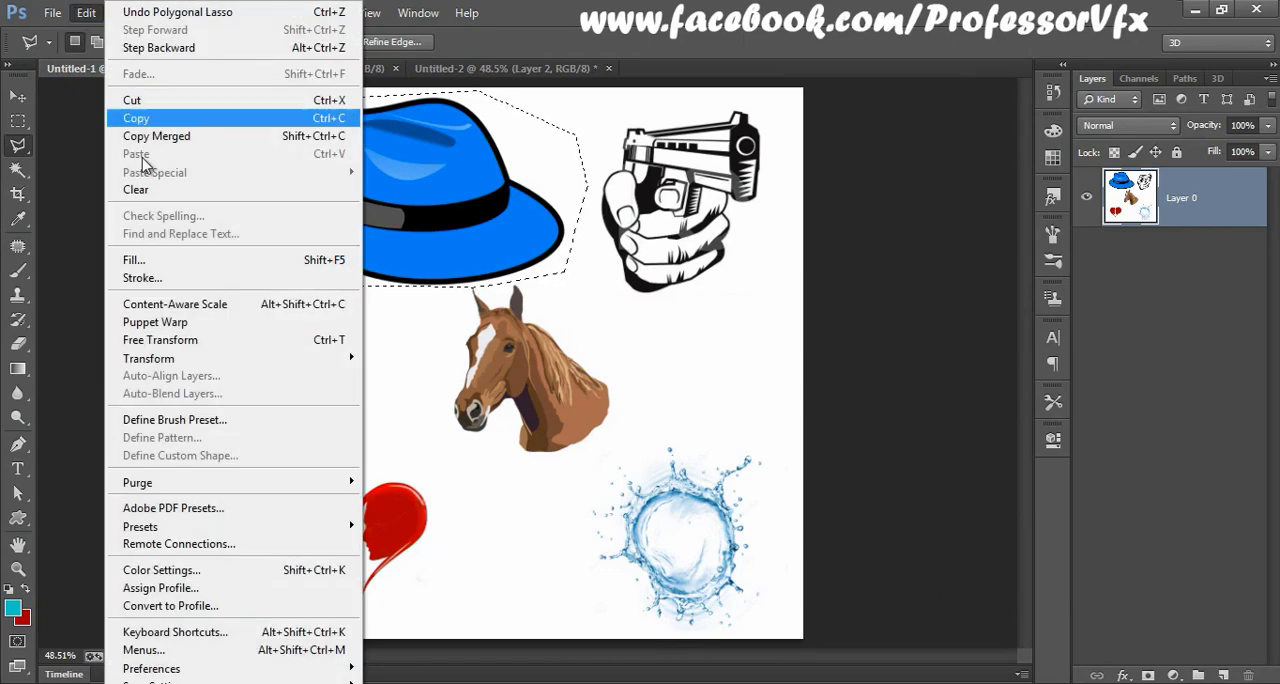
left_click(182, 424)
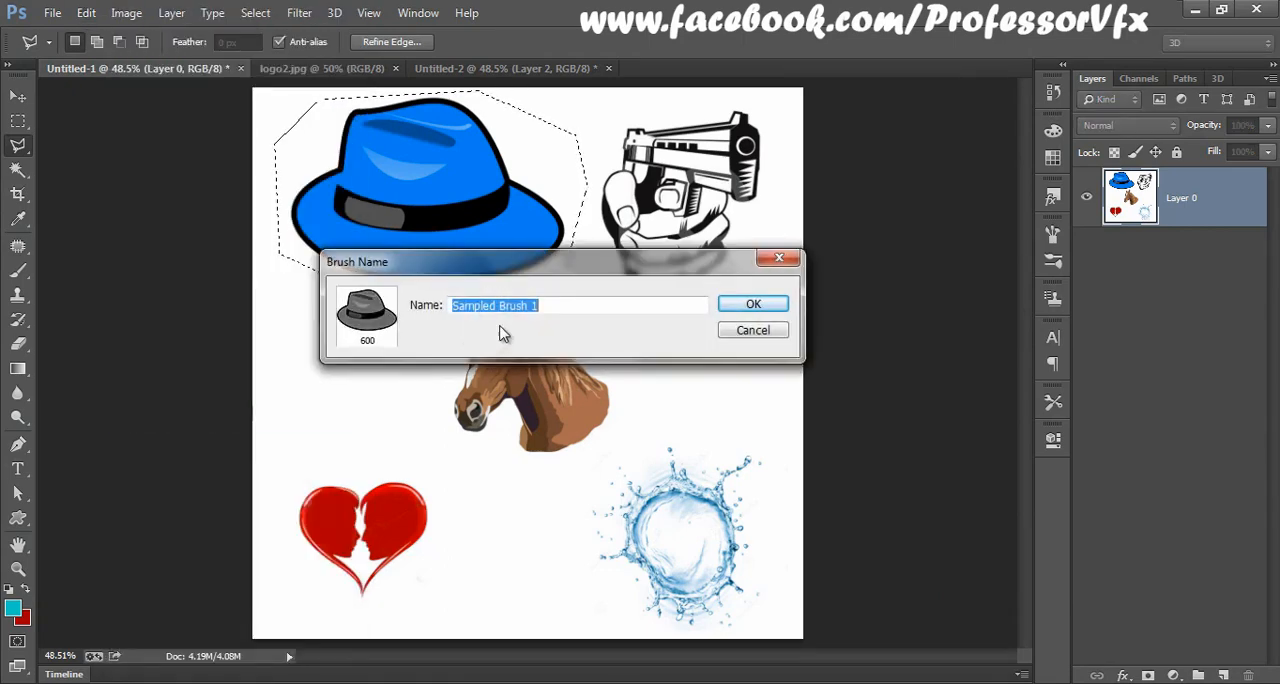
type("Hat")
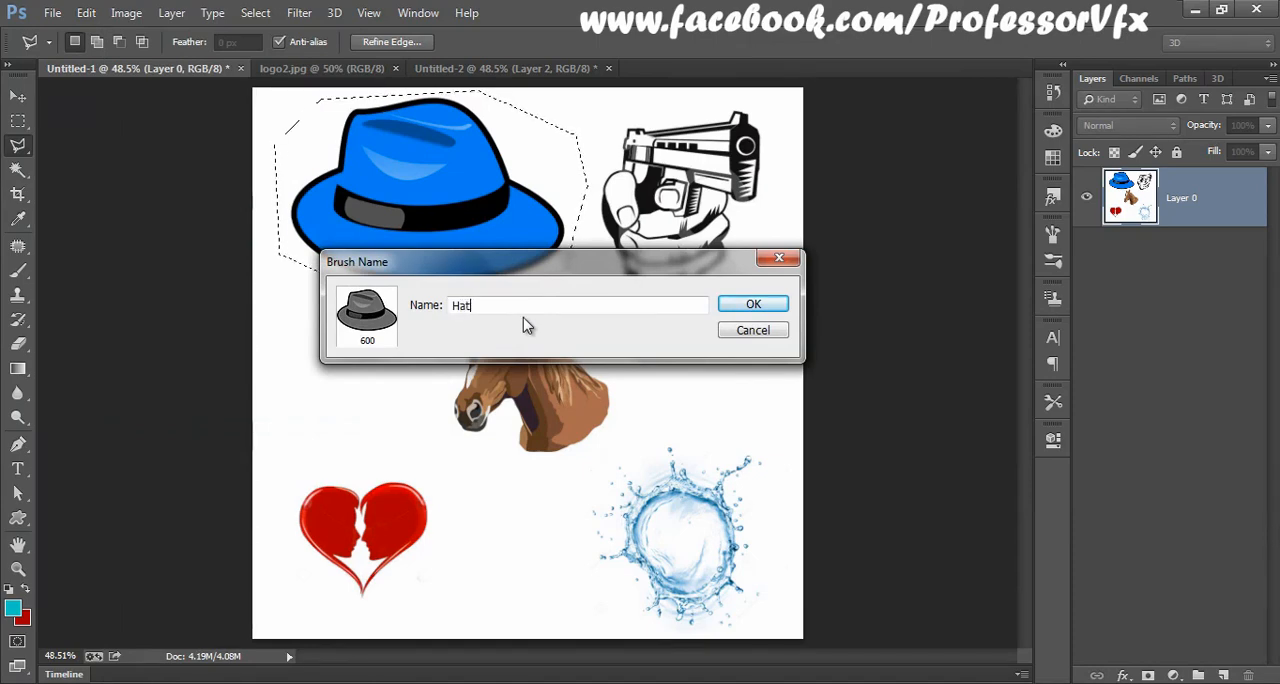
left_click(760, 304)
Step: In the Untitled-2 document, hide the water splash layer and add a new empty layer above it
left_click(503, 68)
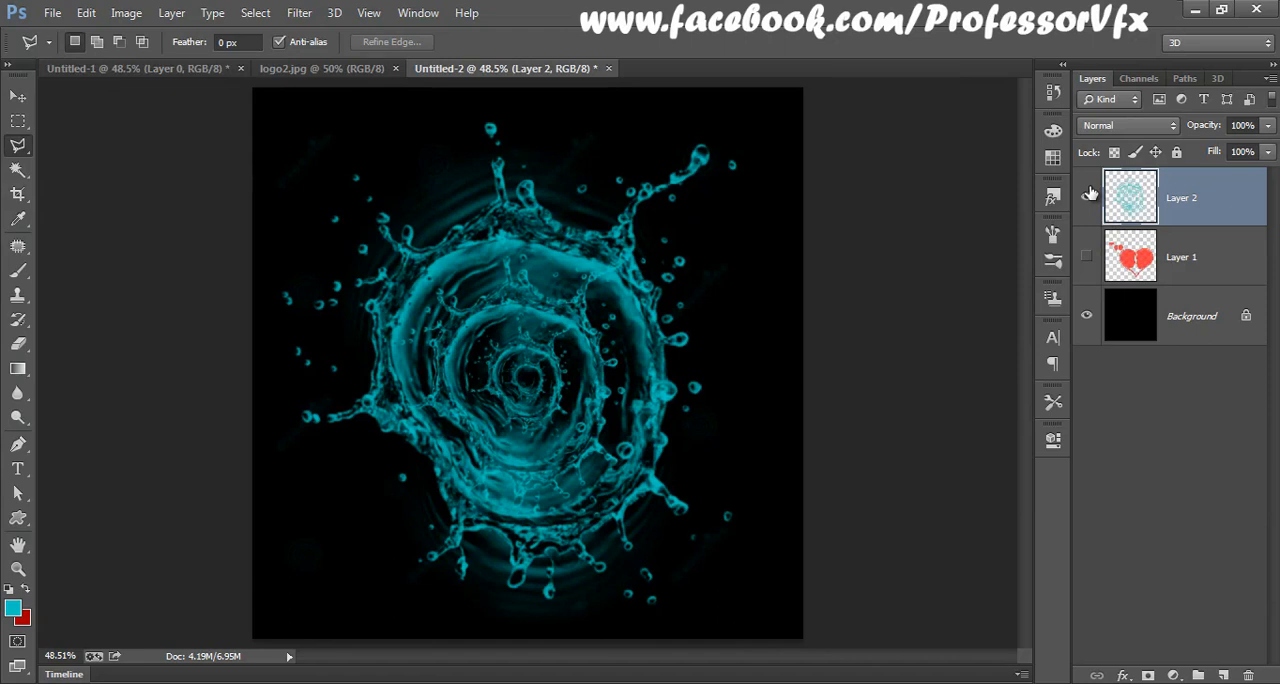
left_click(1087, 198)
left_click(1224, 676)
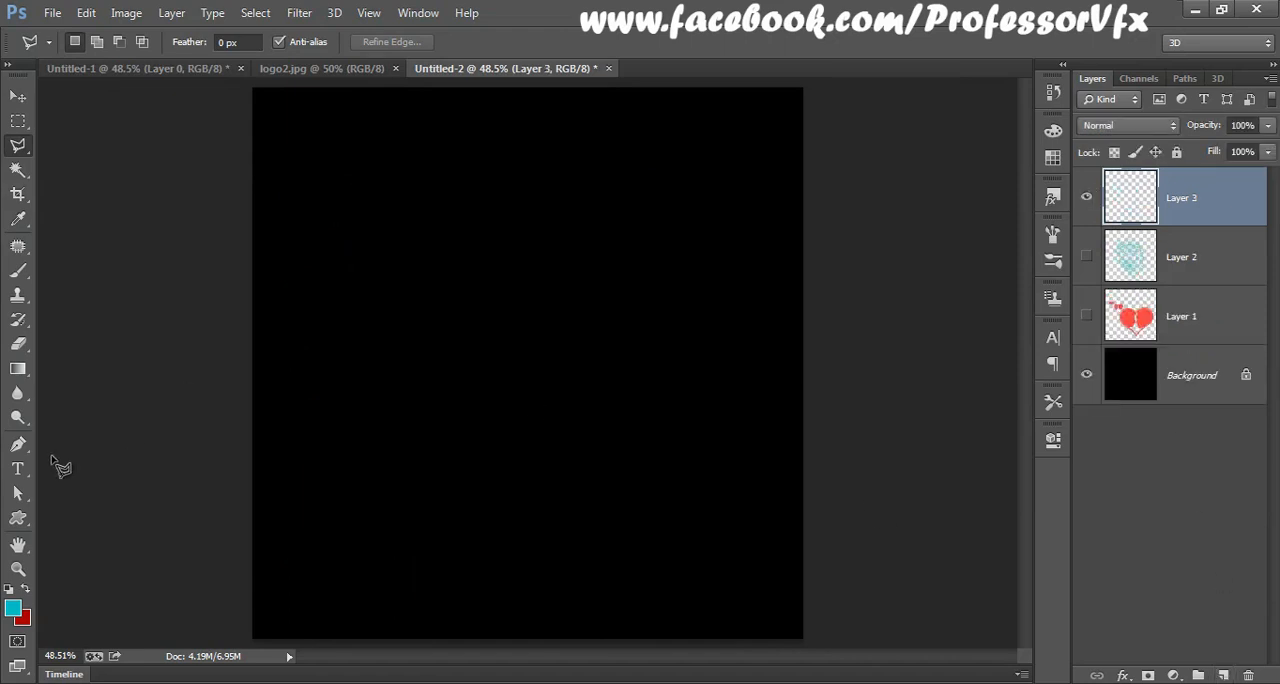
Step: Activate the Brush tool and choose the 600 px Hat preset as its tip
left_click(18, 270)
right_click(487, 272)
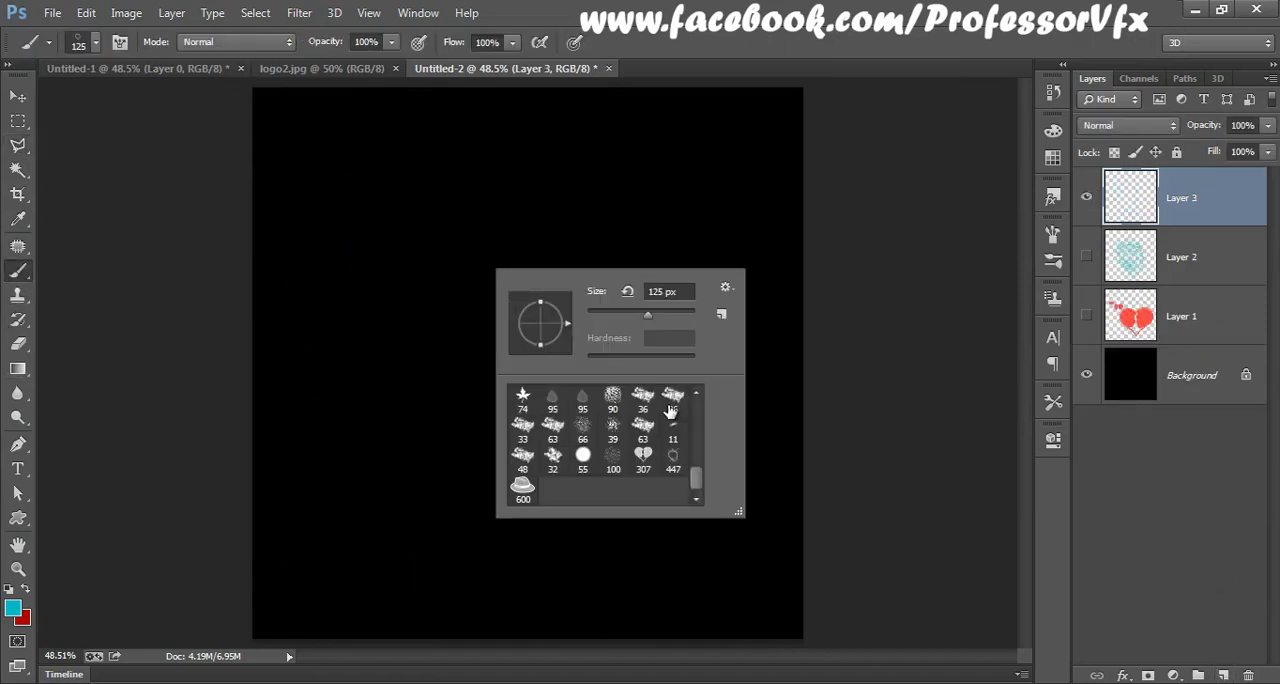
left_click(522, 487)
Step: Change the foreground colour to a dark yellow
left_click(18, 613)
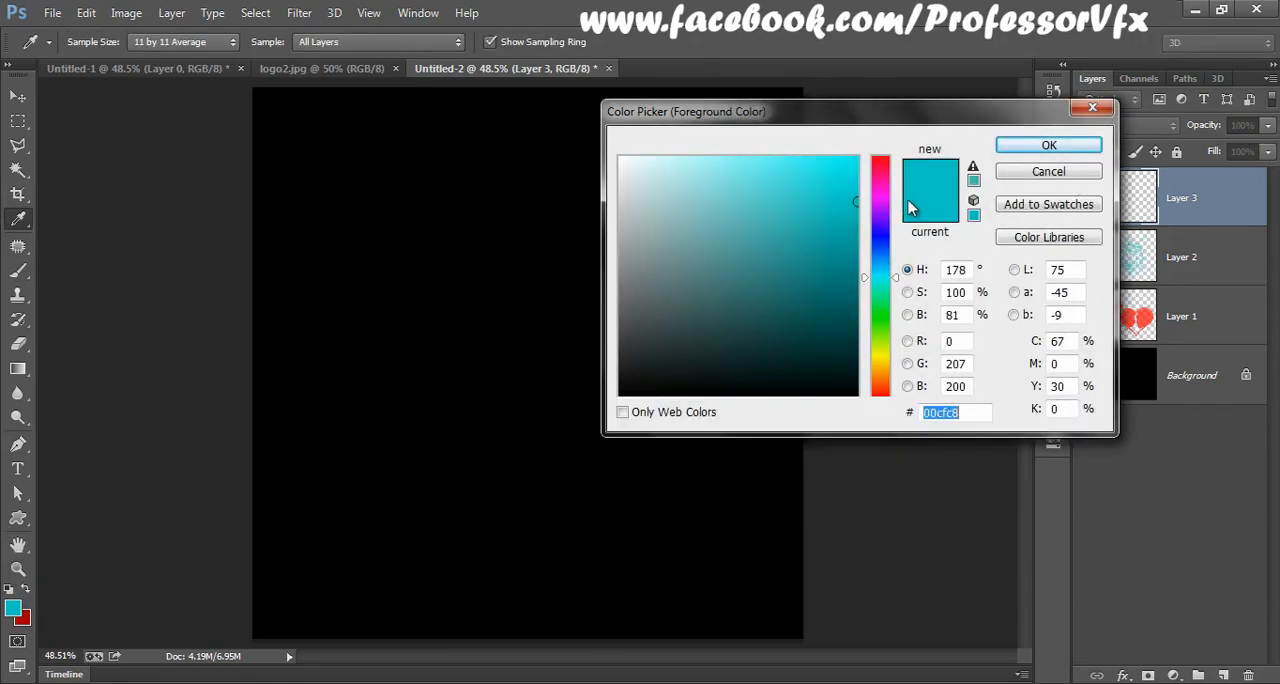
left_click_drag(880, 276, 887, 367)
mouse_move(839, 175)
left_mouse_down()
mouse_move(886, 197)
mouse_move(888, 231)
mouse_move(890, 213)
left_mouse_up()
left_click(1049, 145)
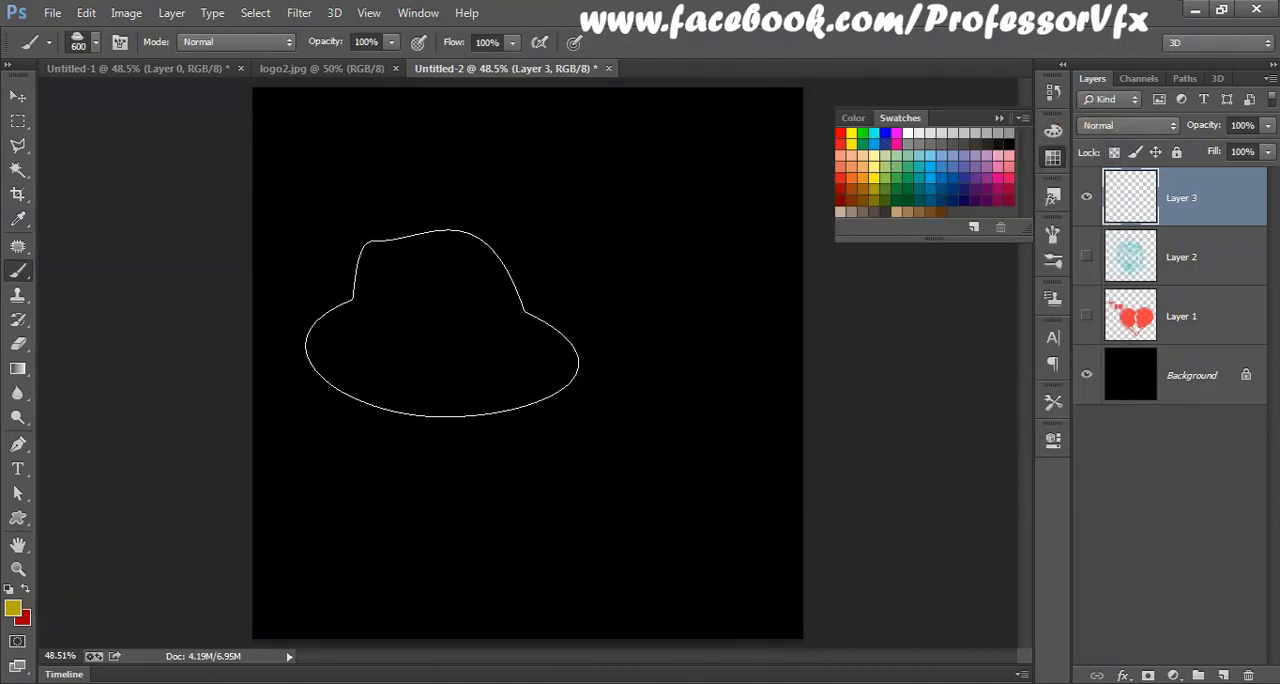
left_click(990, 121)
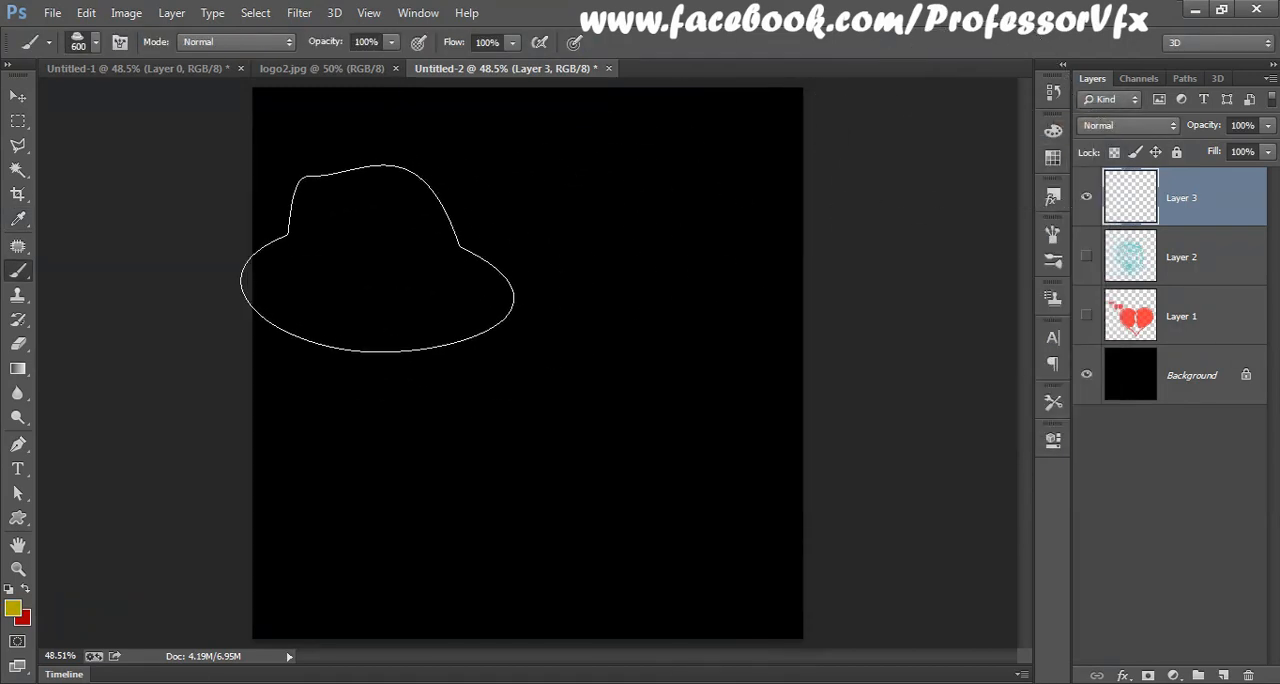
Step: Enlarge the hat brush to 900 px and stamp one hat on the upper half of the canvas
key("bracketright")
key("bracketright")
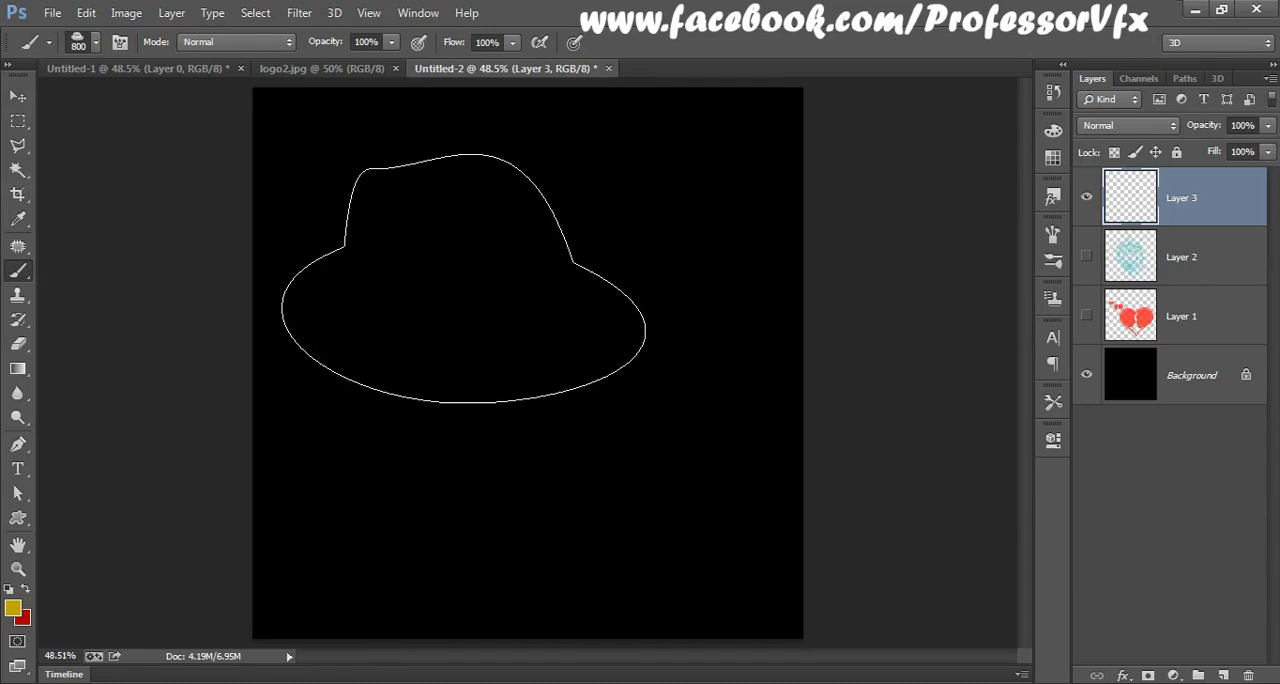
key("bracketright")
left_click(486, 271)
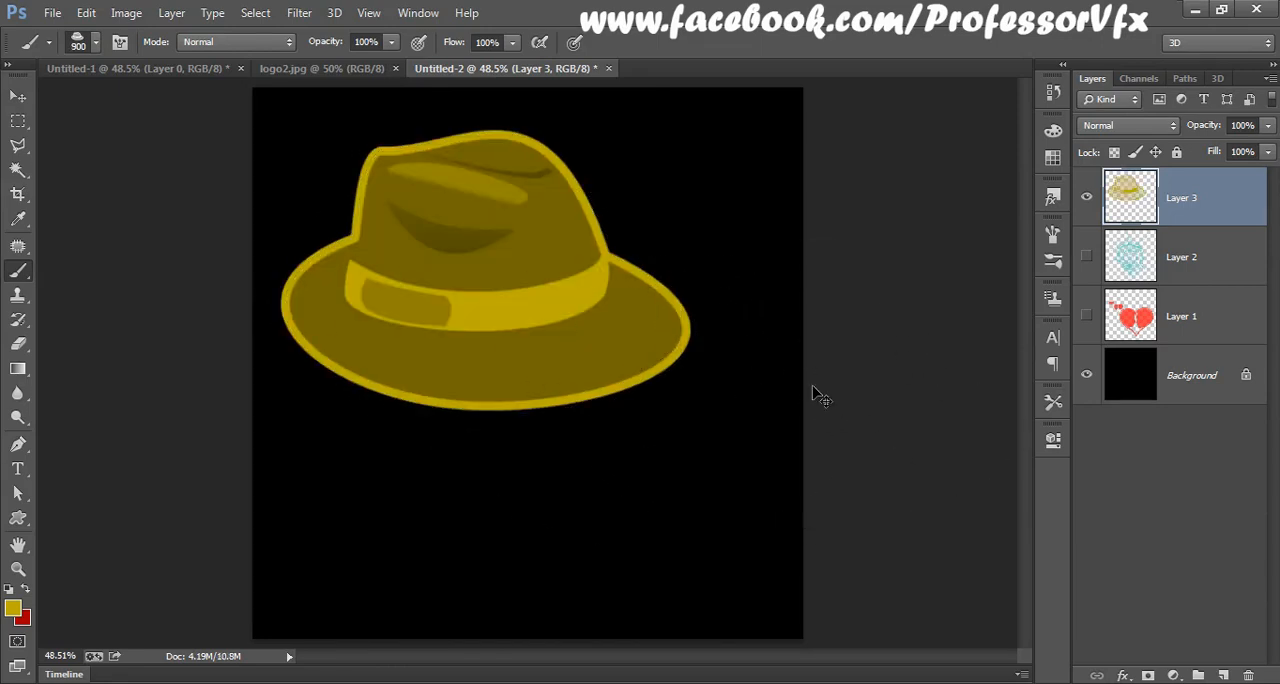
Step: Undo the hat stamp and stamp the hat again slightly higher on the canvas
key("ctrl+z")
left_click(483, 257)
key("v")
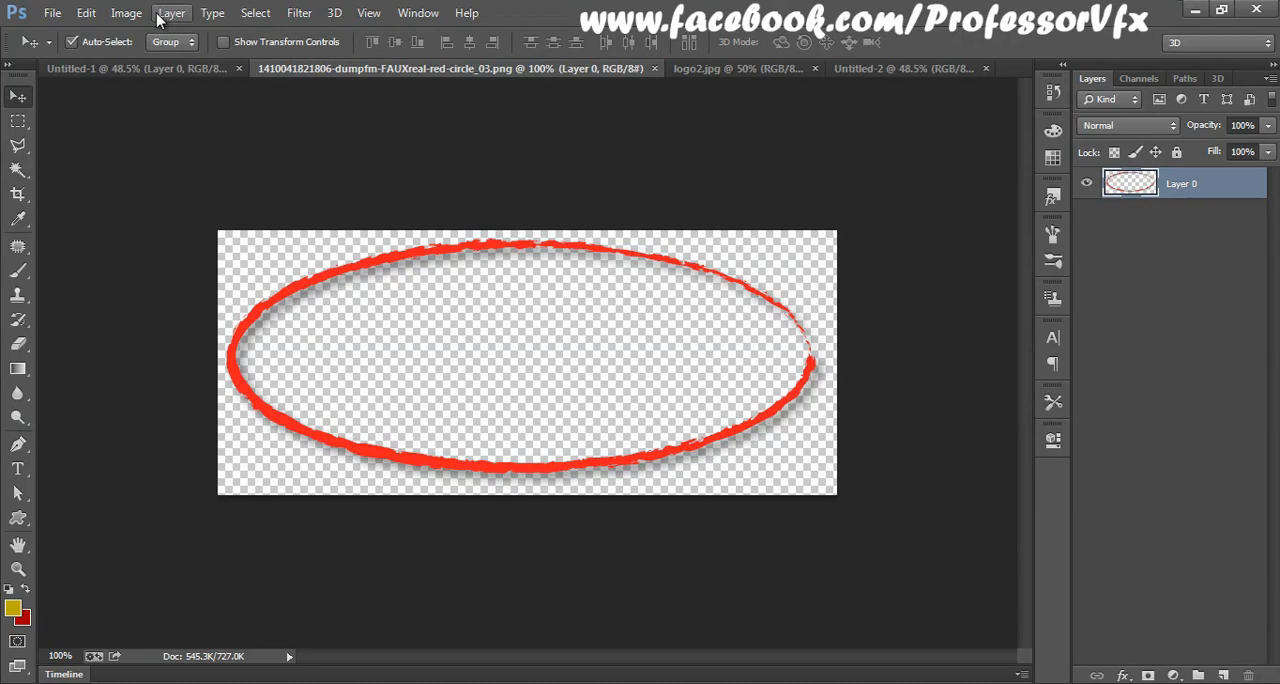
Step: Define the red circle image as a brush preset named "ring"
left_click(87, 13)
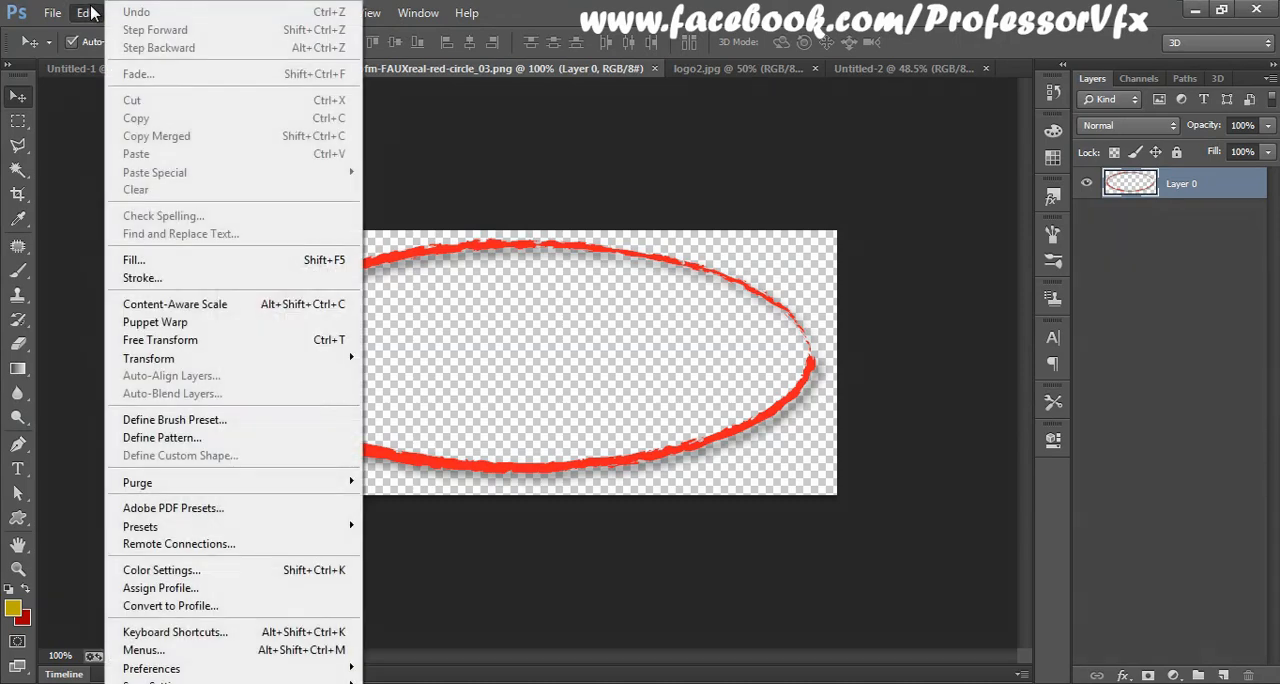
left_click(172, 420)
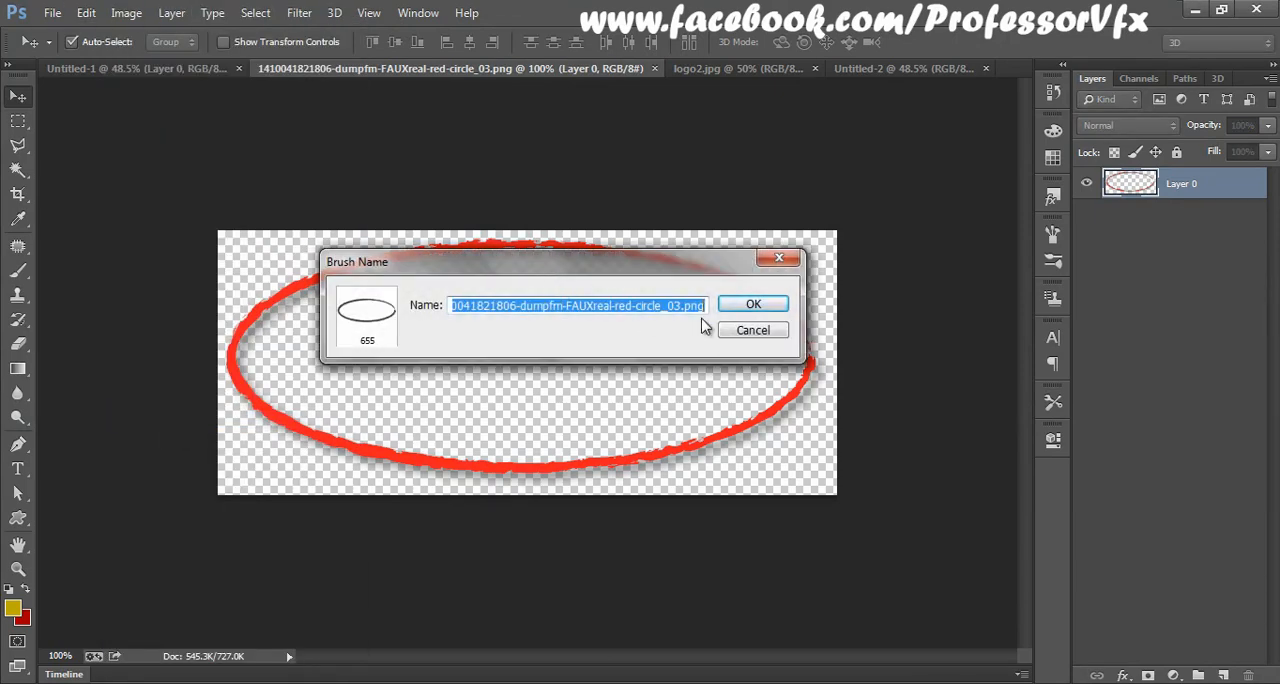
type("e")
key("BackSpace")
type("ring")
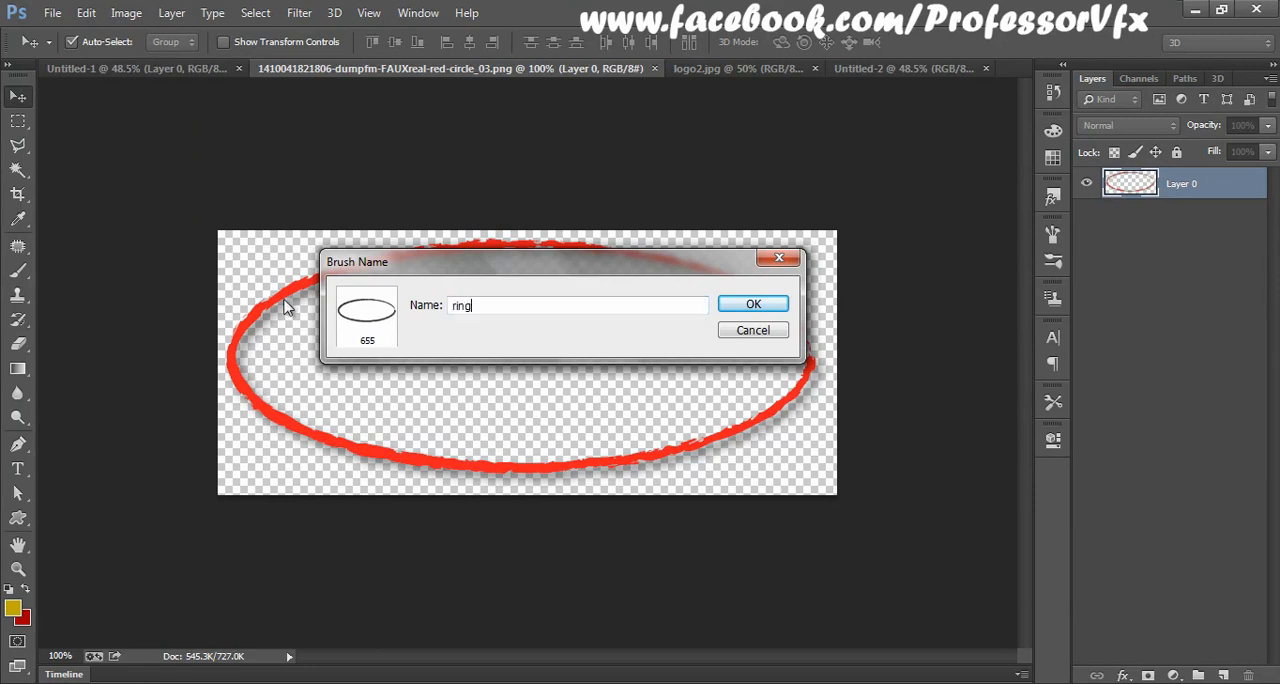
left_click(754, 304)
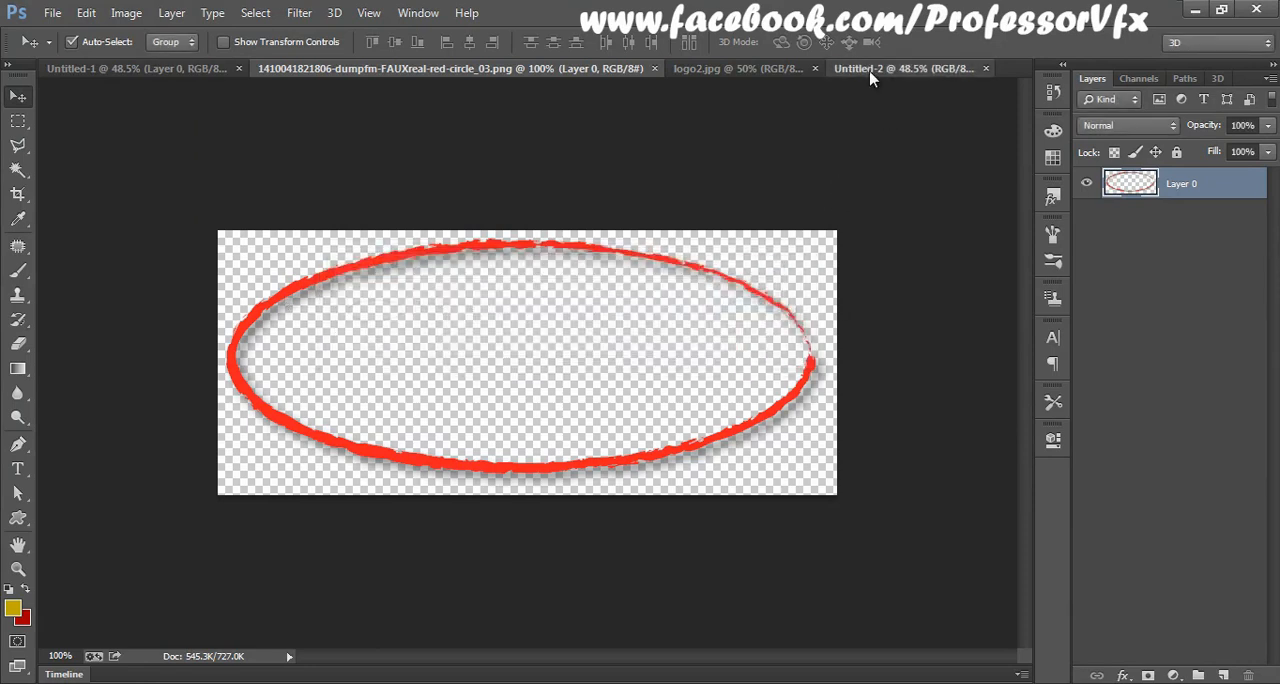
Step: In the Untitled-2 document, choose the 655 px ring brush tip and add a new layer above the hat
left_click(871, 72)
left_click(18, 270)
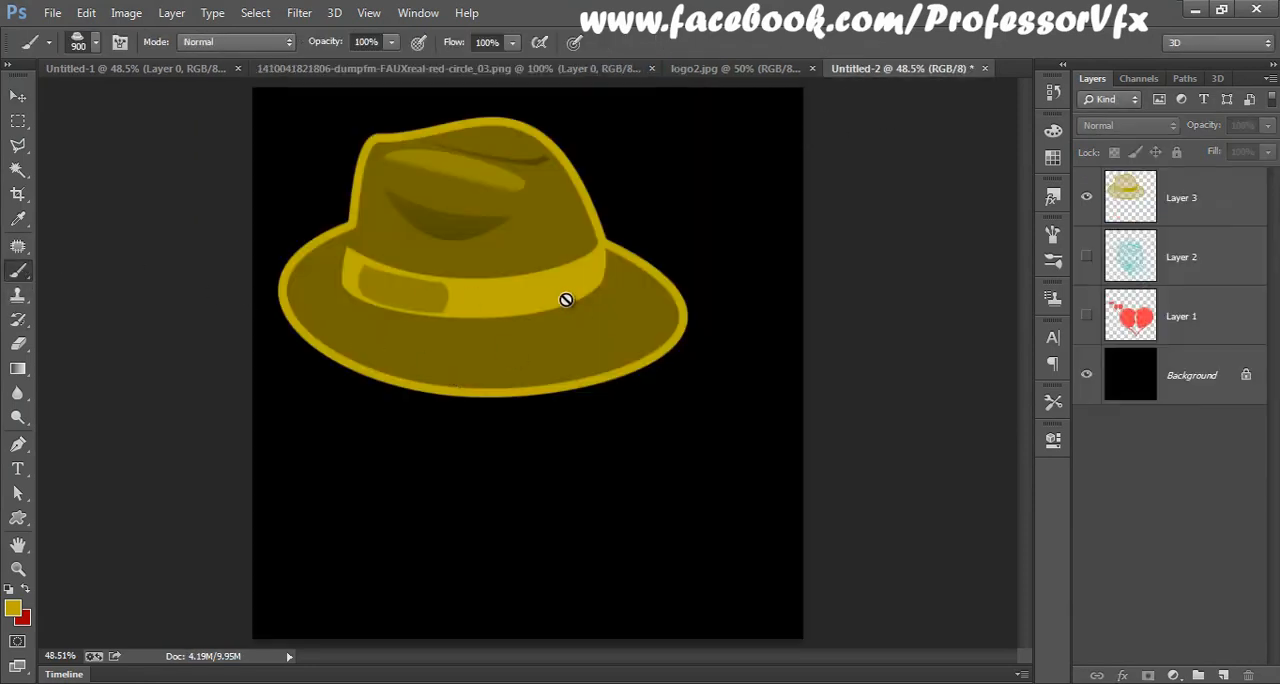
right_click(570, 300)
double_click(634, 514)
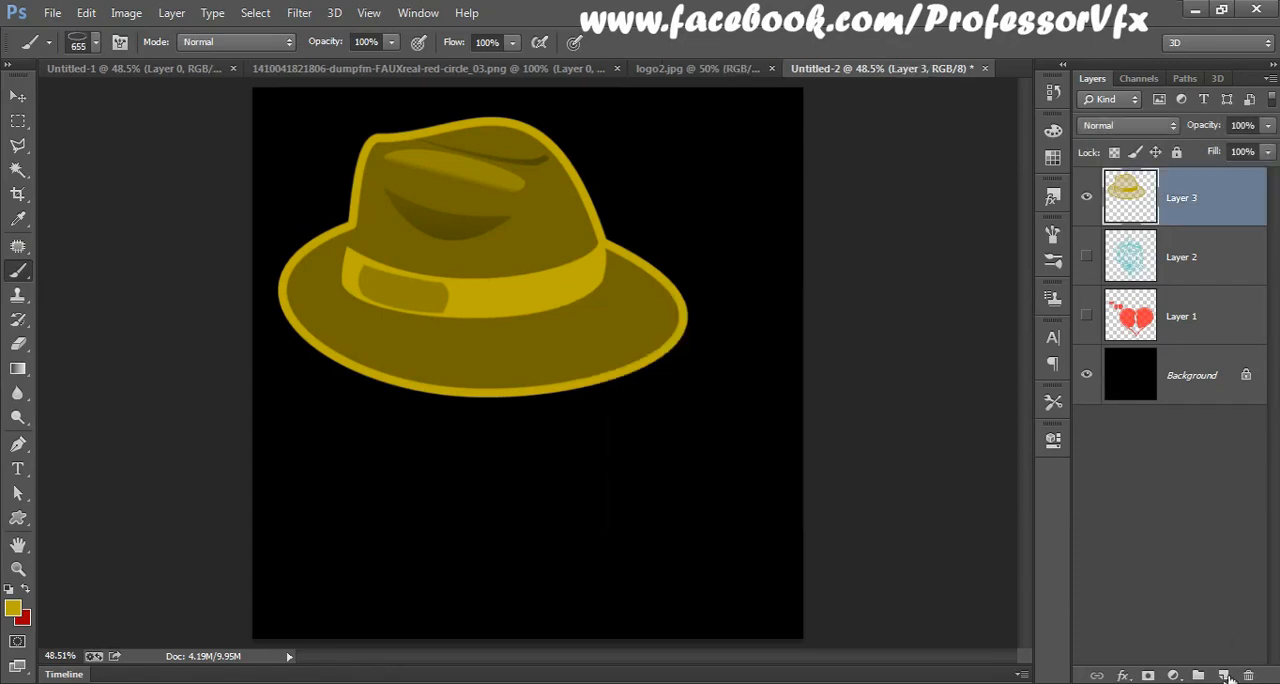
left_click(1225, 676)
key("v")
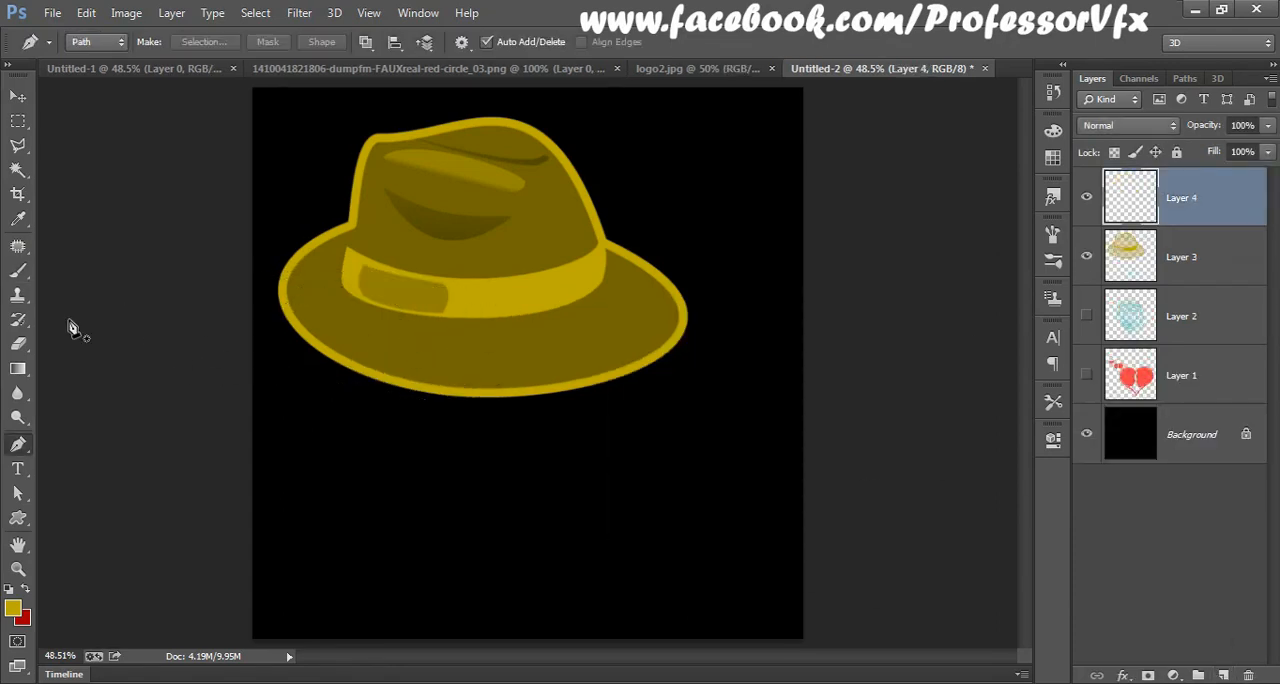
Step: Enlarge the ring brush to 1200 px, try one stamp around the hat's brim and undo it
left_click(18, 270)
key("bracketright")
key("bracketright")
key("bracketright")
key("bracketright")
key("bracketright")
key("bracketright")
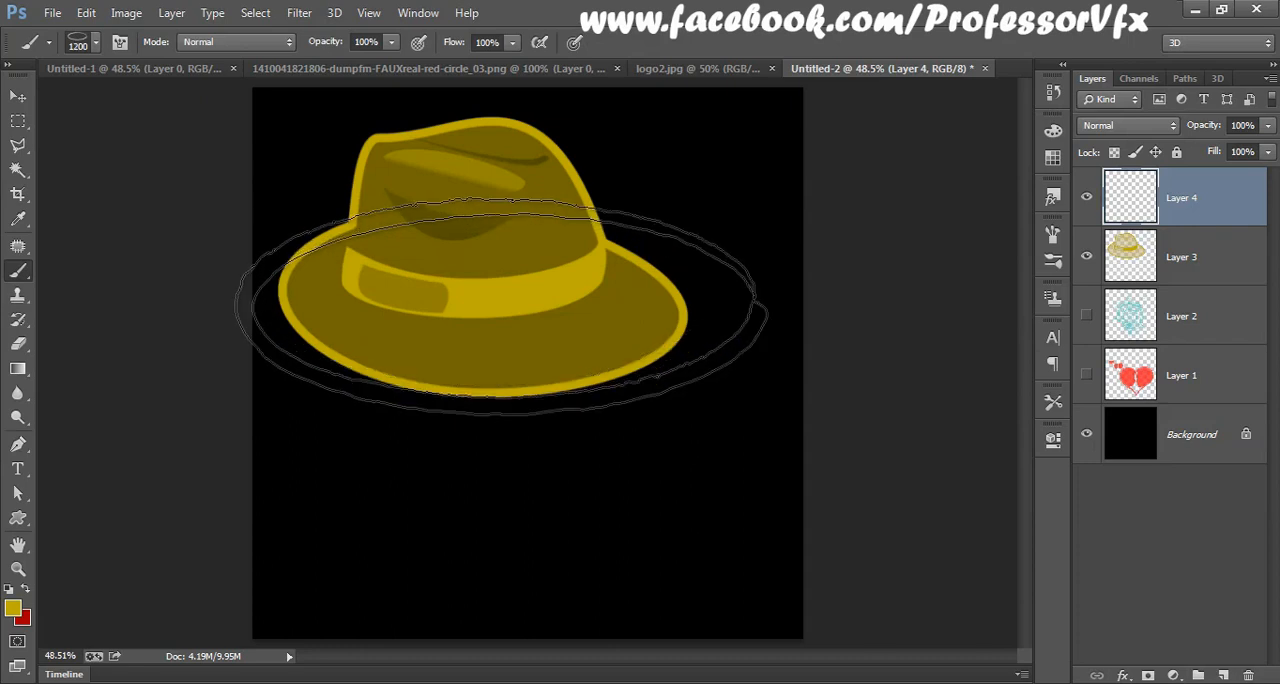
left_click(493, 305)
key("ctrl+z")
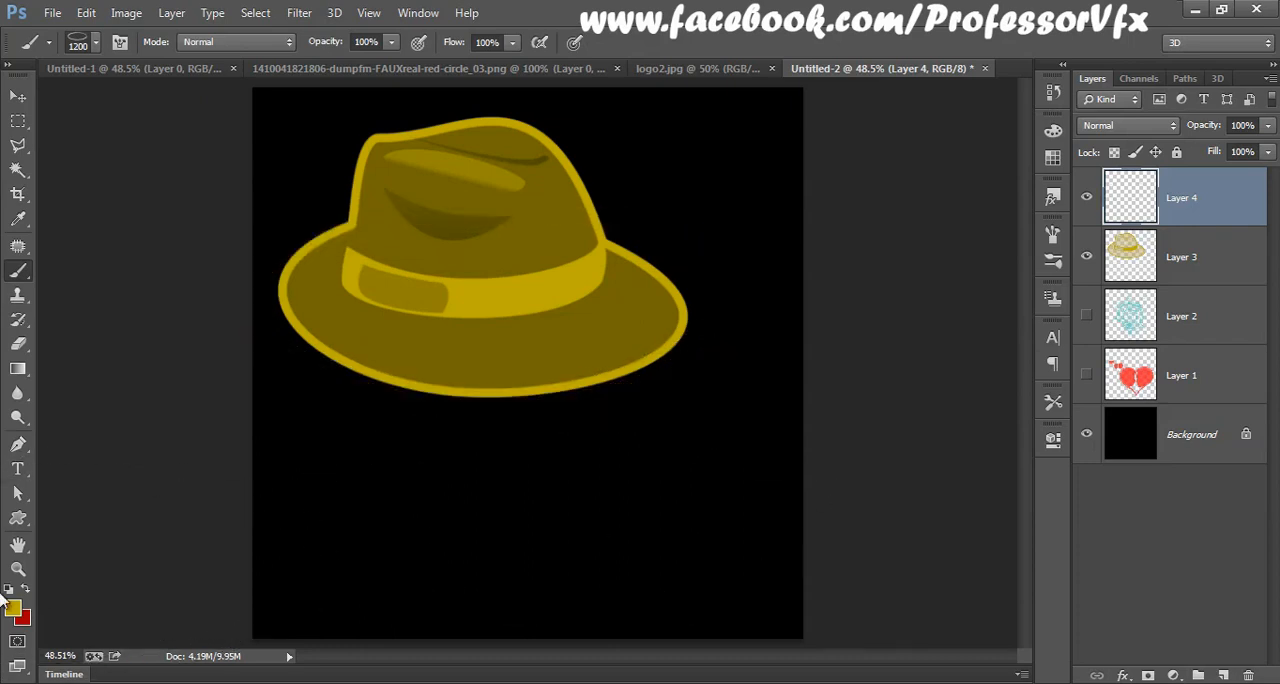
Step: Change the foreground colour to dark crimson (RGB 163, 0, 54) and stamp the ring around the hat's brim
left_click(12, 607)
mouse_move(787, 344)
left_mouse_down()
mouse_move(857, 227)
mouse_move(857, 341)
left_mouse_up()
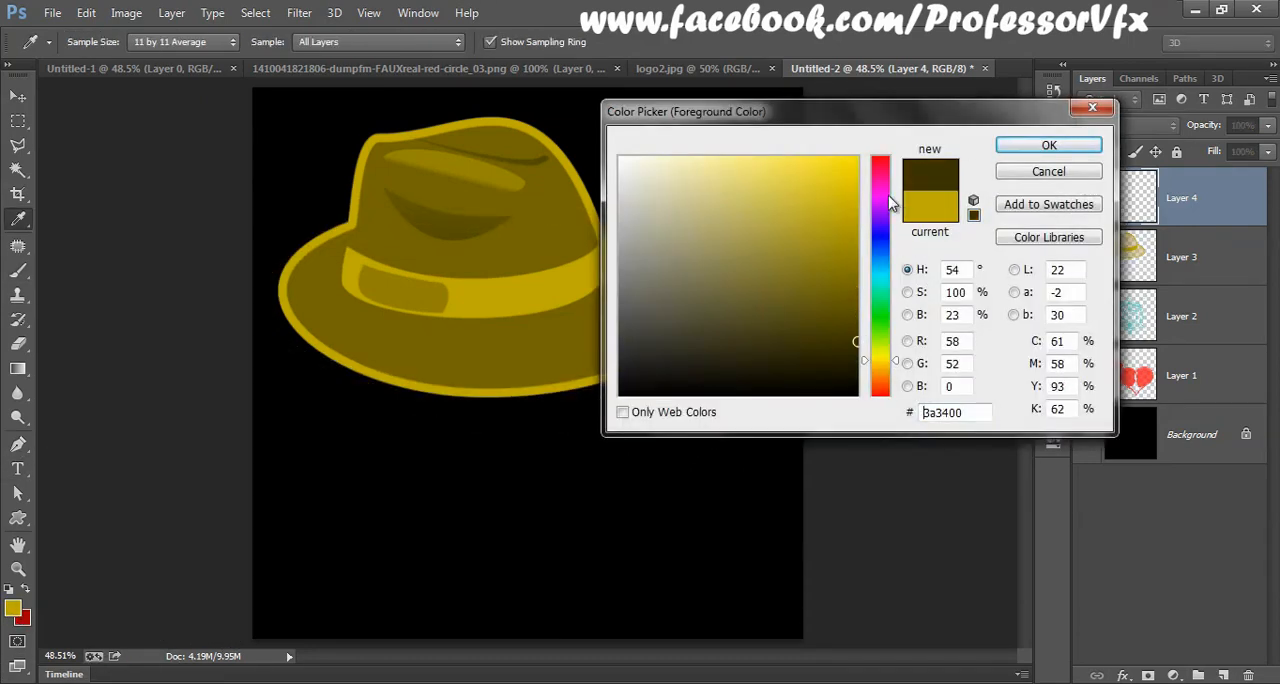
left_click(892, 177)
left_click_drag(892, 178, 892, 170)
left_click_drag(838, 259, 912, 242)
left_click(1048, 147)
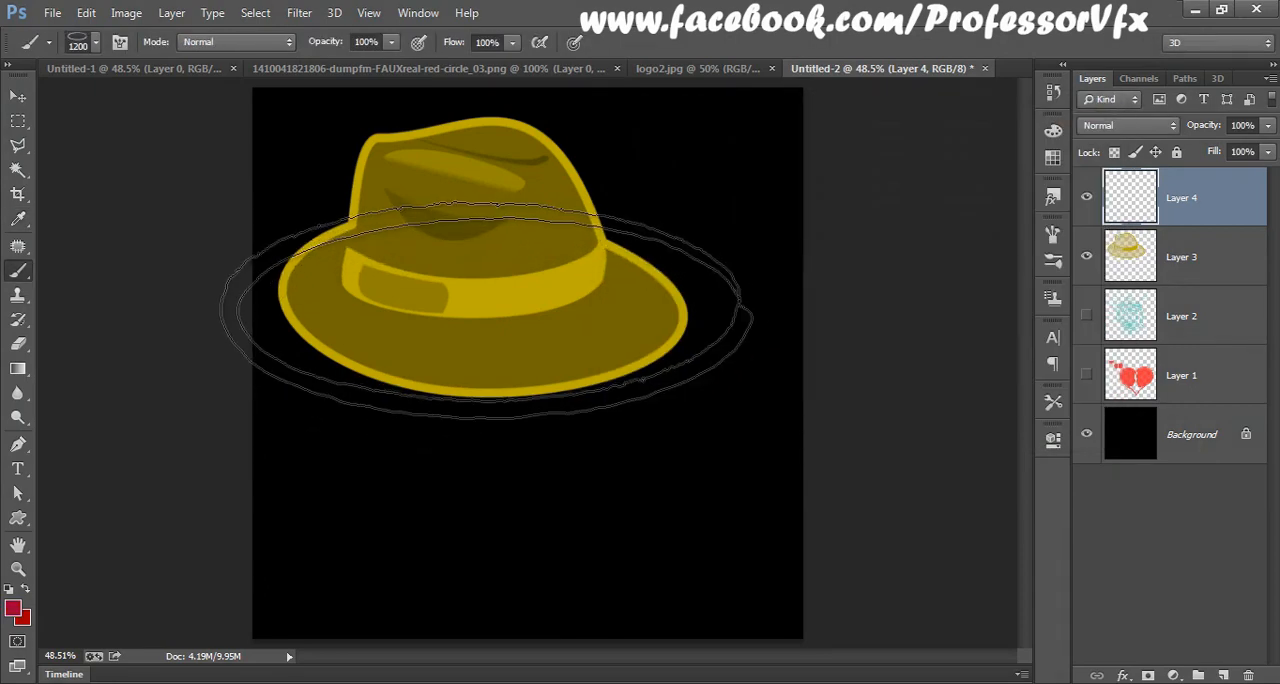
left_click(470, 308)
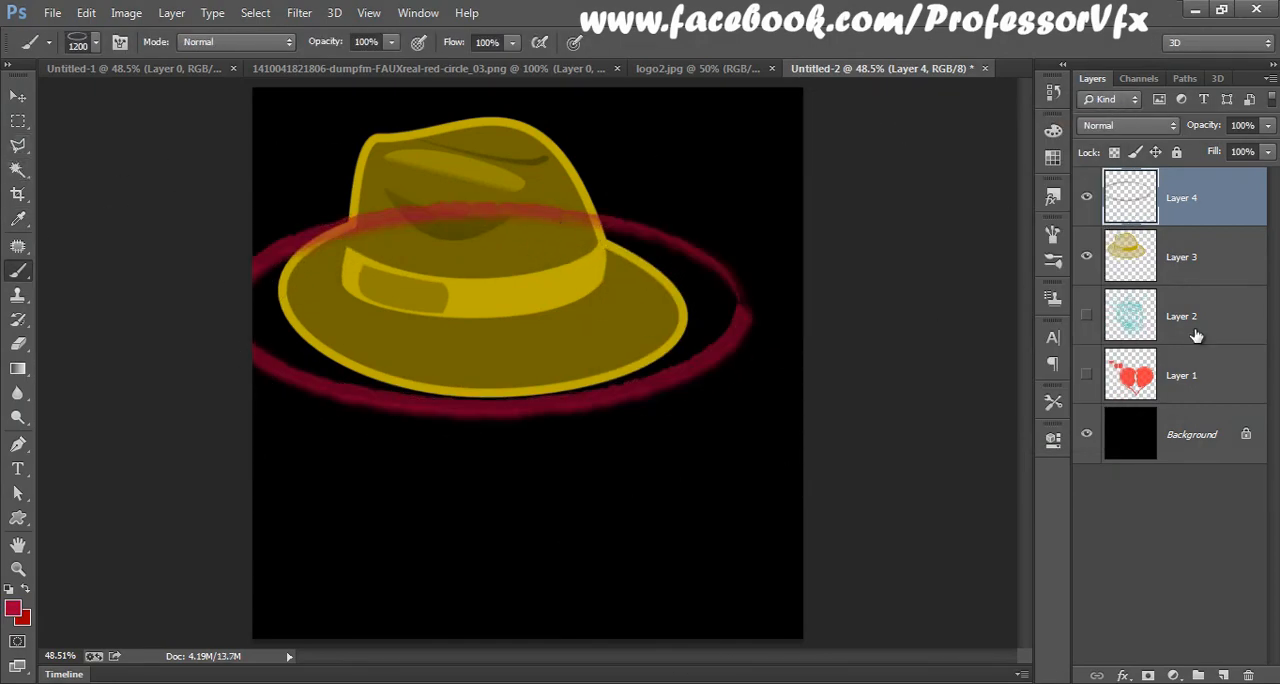
Step: Load the hat layer's outline as a selection, delete that area from the ring on Layer 4, and deselect
left_click(1131, 255)
left_click(1131, 255, "ctrl")
left_click(1153, 205)
key("Delete")
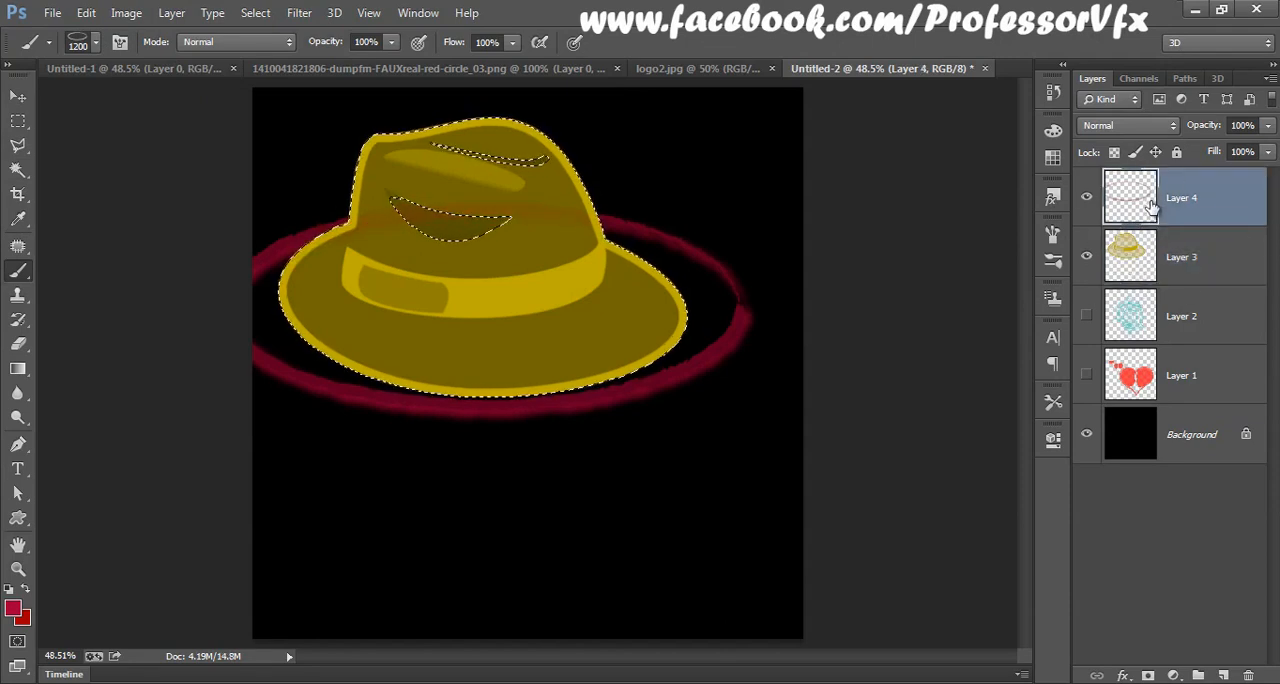
key("ctrl+d")
left_click(17, 96)
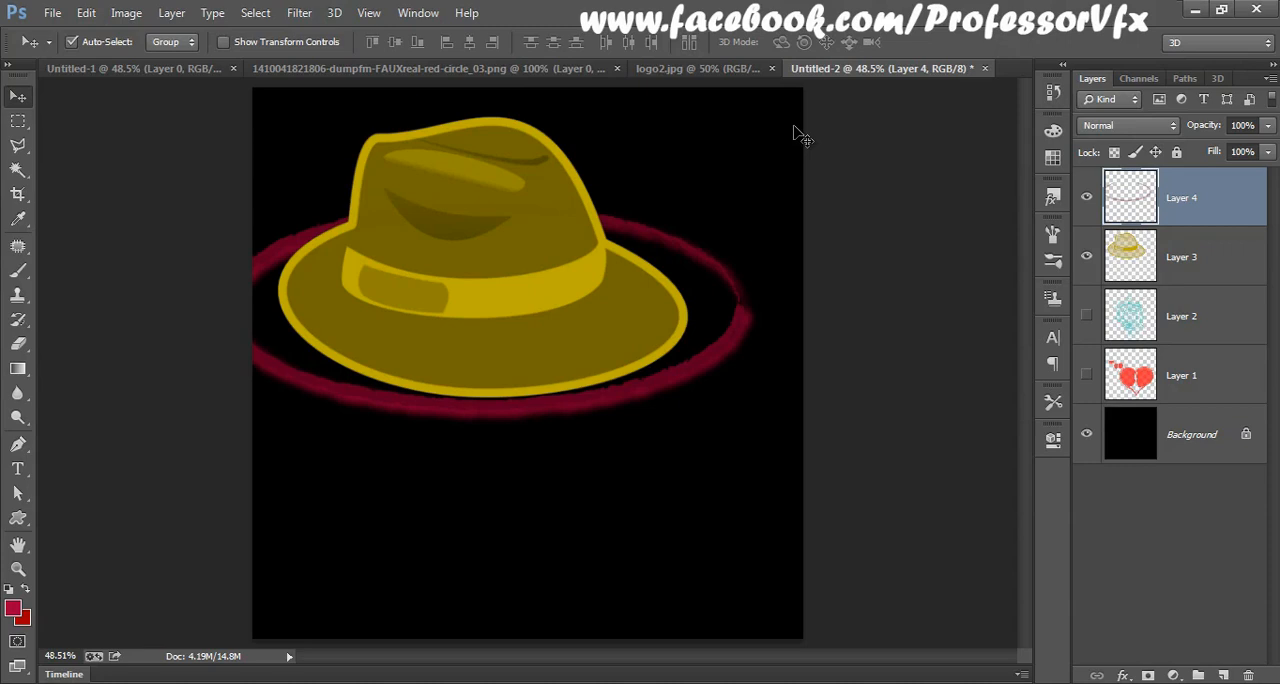
Step: Create a new blank white document with the offered settings
left_click(52, 13)
left_click(69, 34)
left_click(766, 156)
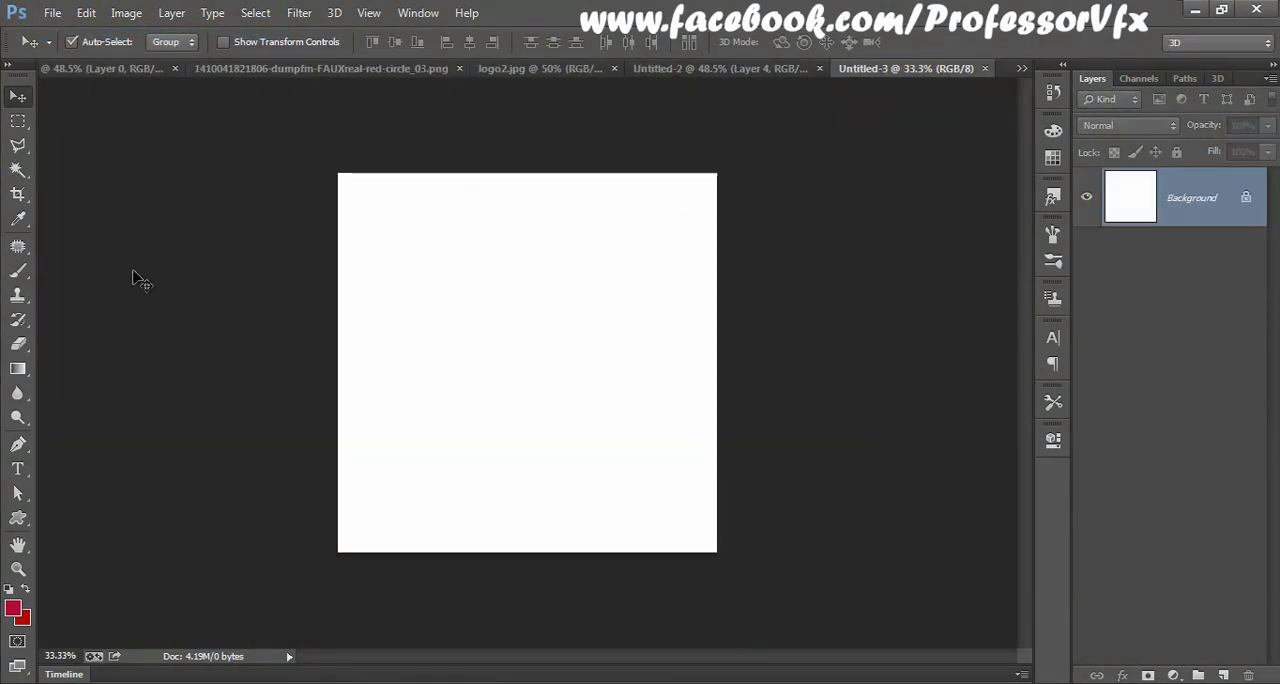
Step: Add the text "Vintage" in 32 pt Rosewood Std and move it fully onto the canvas
left_click(18, 468)
left_click(368, 345)
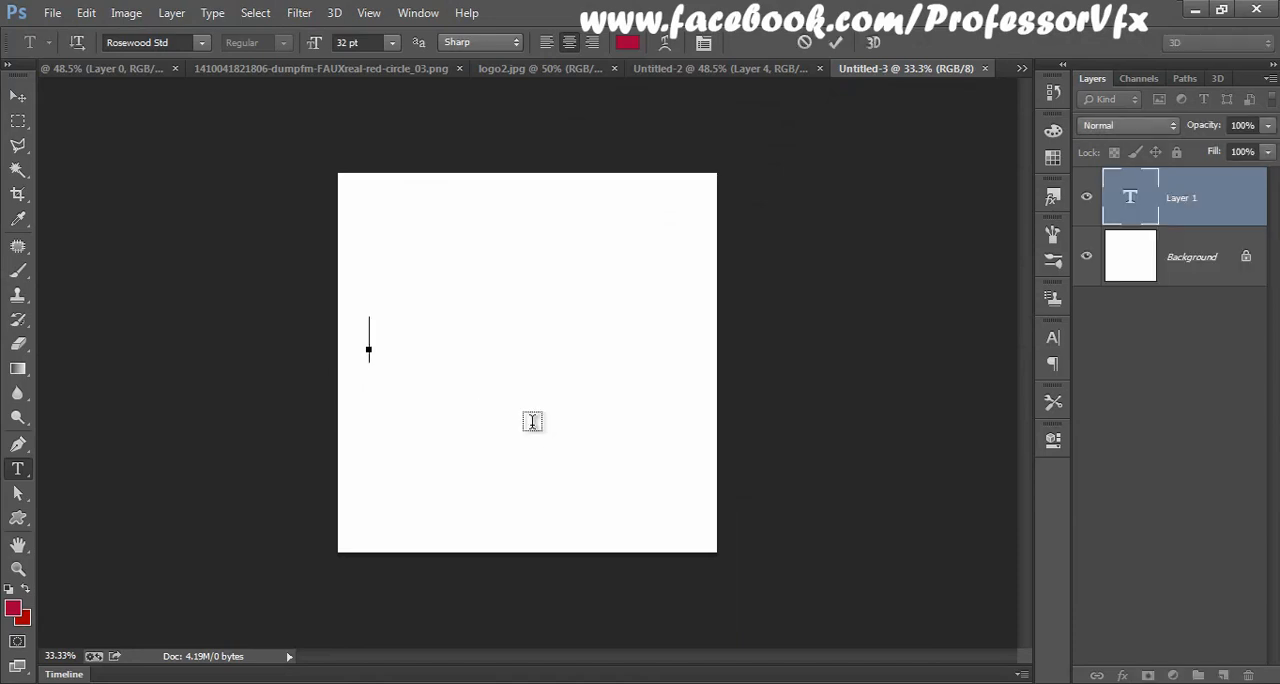
type("VINtage")
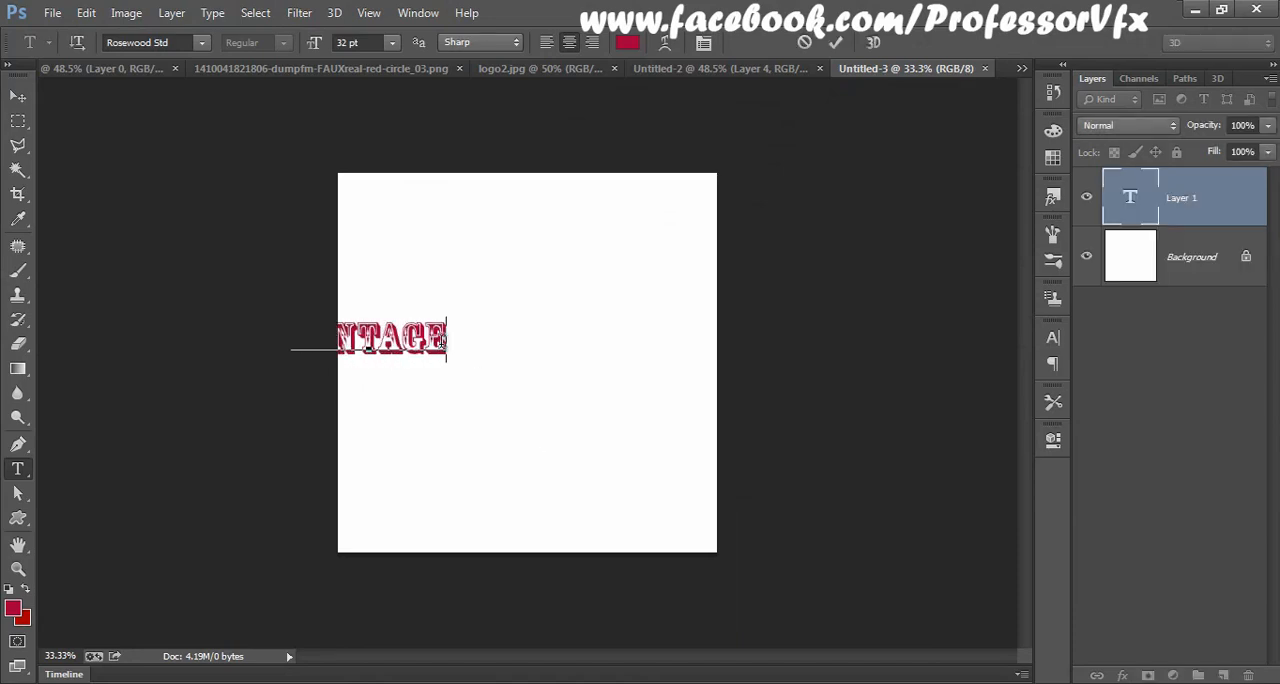
left_click(18, 97)
left_click_drag(420, 342, 534, 357)
Step: Extend the text to "Vintage soda co." and move it so the whole line fits on the canvas
key("t")
key("Return")
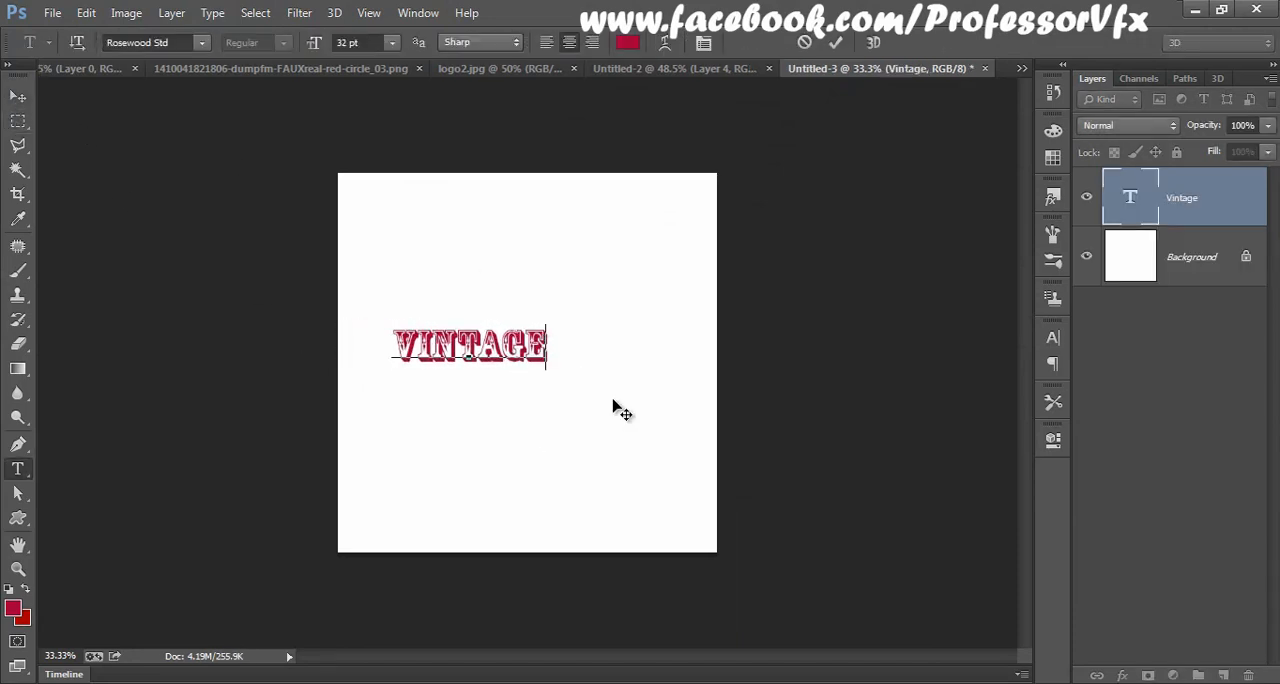
type("Soda Co.")
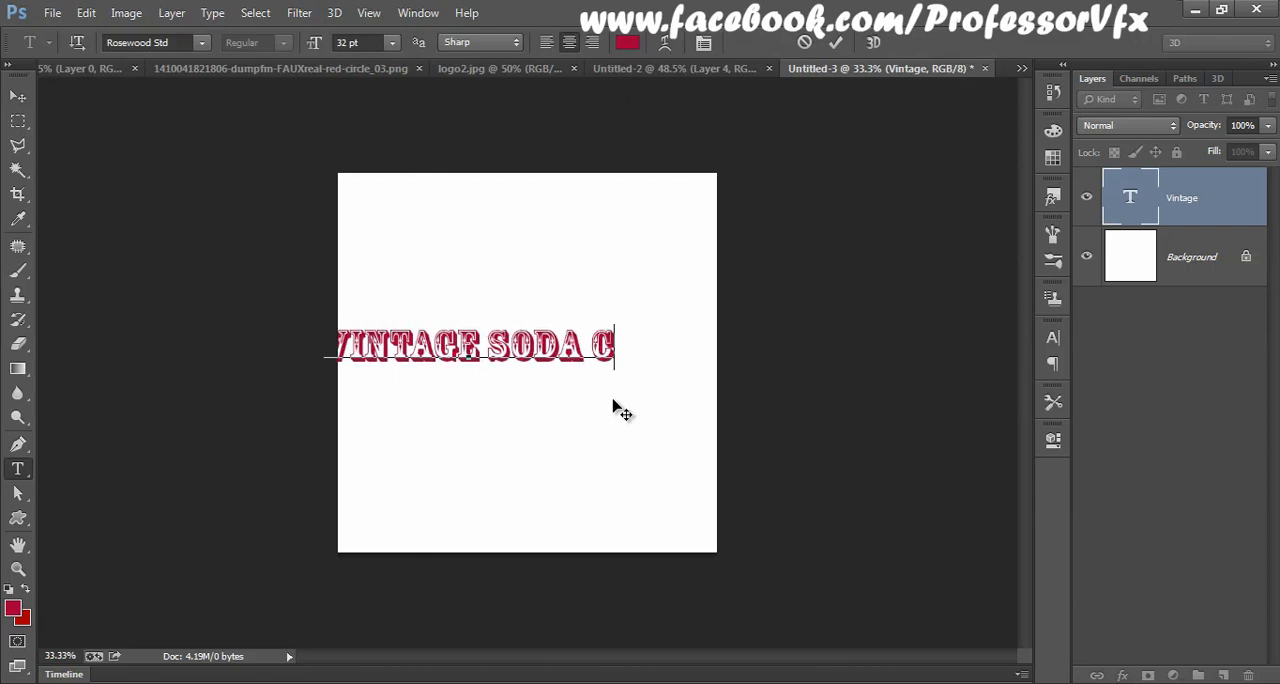
left_click(17, 95)
left_click_drag(530, 356, 562, 348)
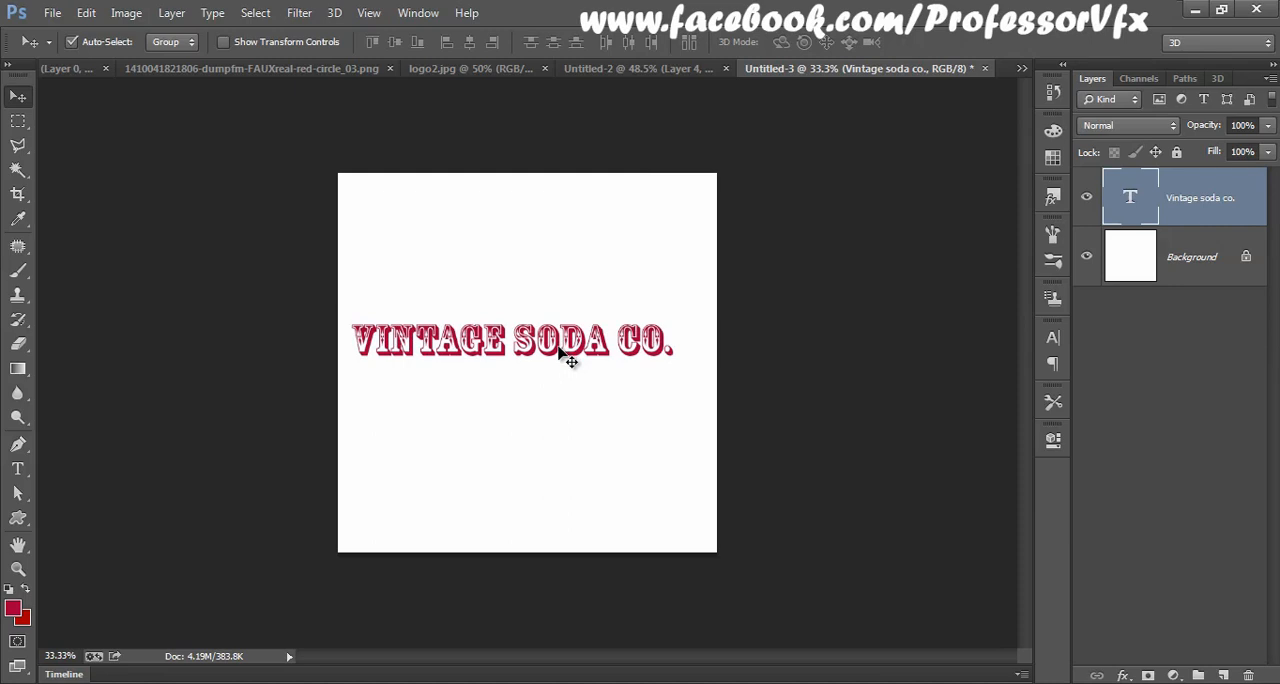
Step: Select a rectangle around the text line and define it as a brush preset named "textBrush"
left_click(18, 121)
left_click_drag(341, 307, 701, 378)
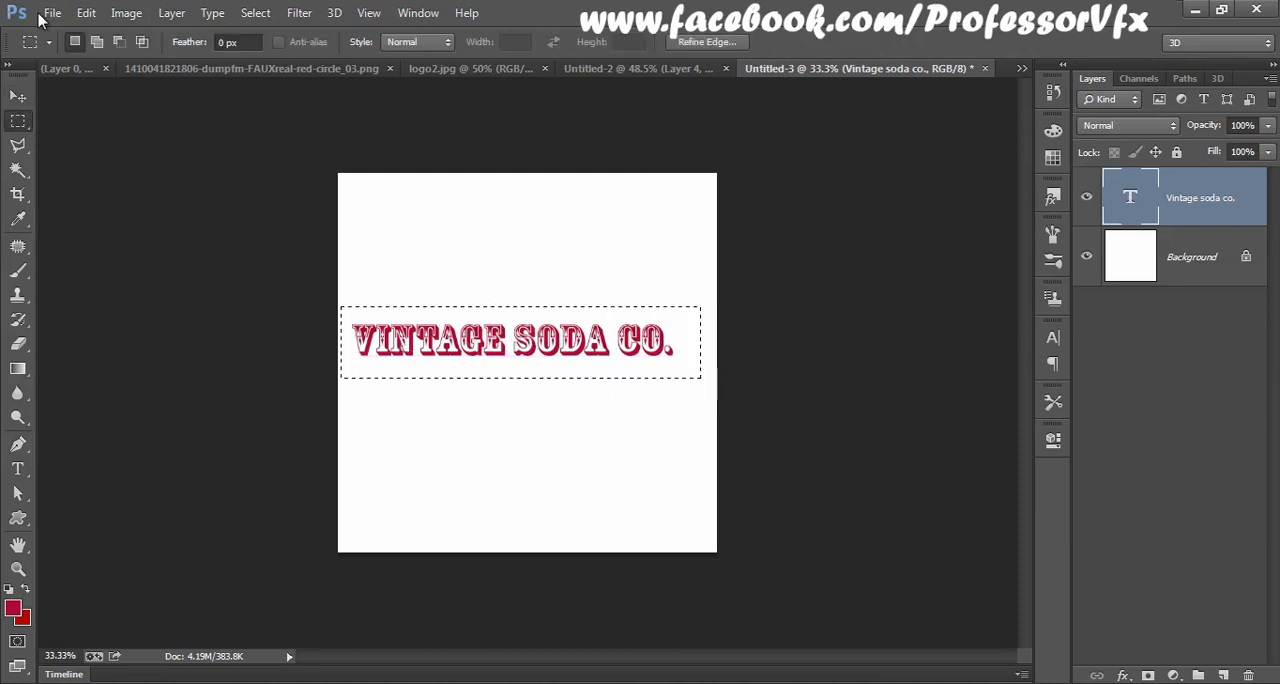
left_click(86, 13)
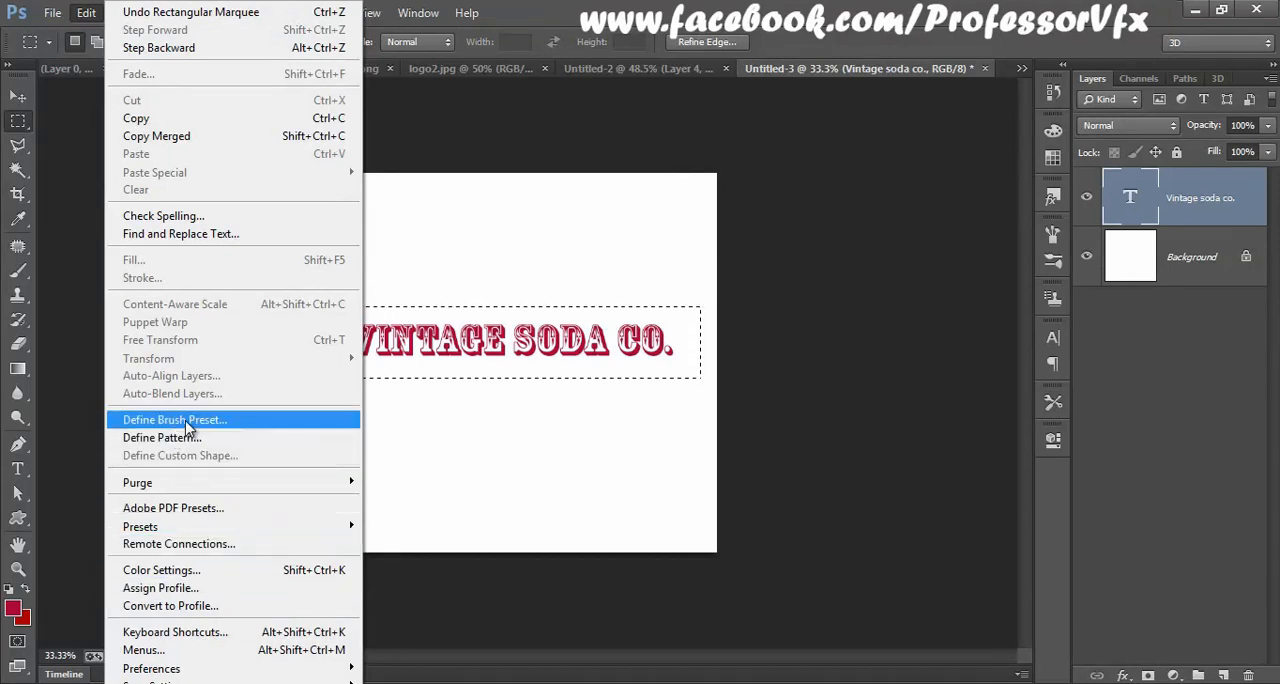
left_click(186, 421)
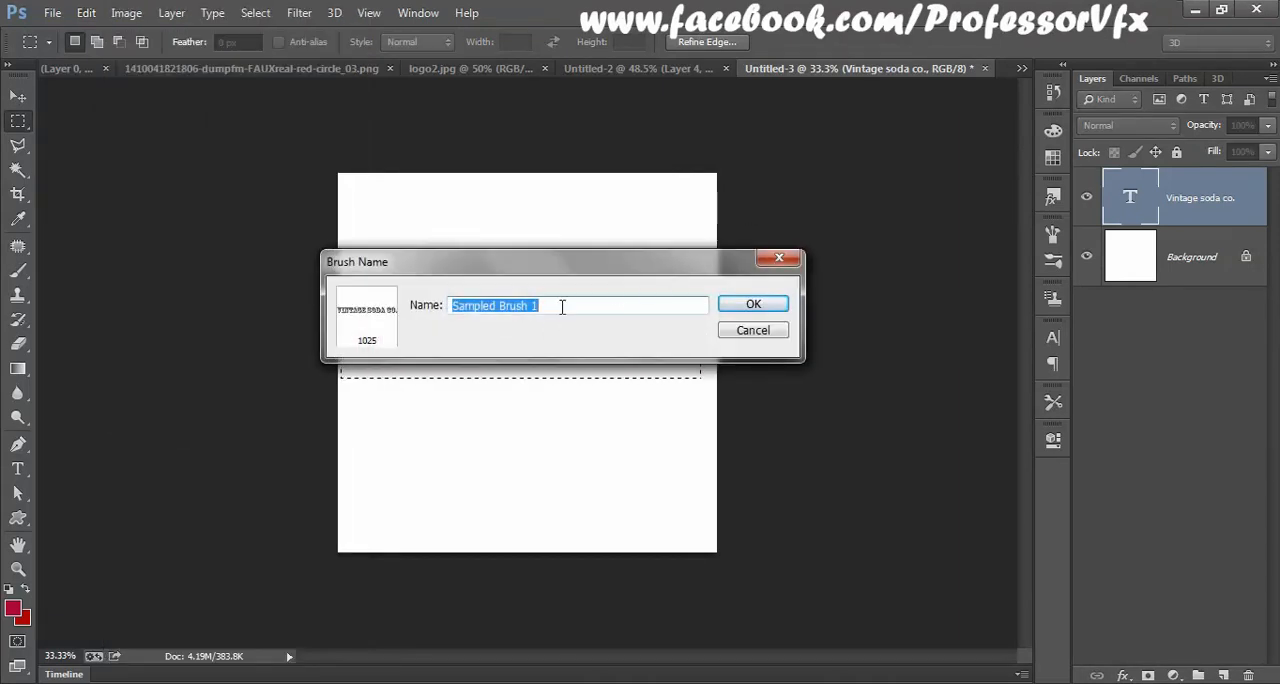
type("textbrush")
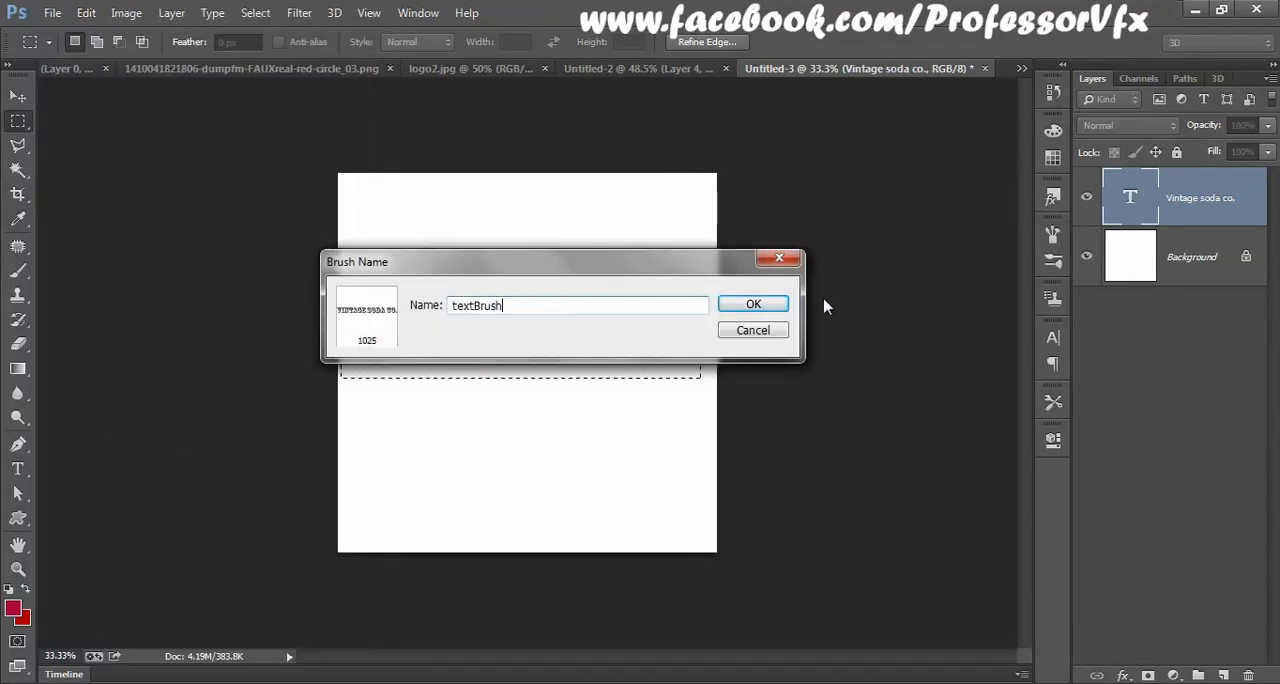
left_click(754, 304)
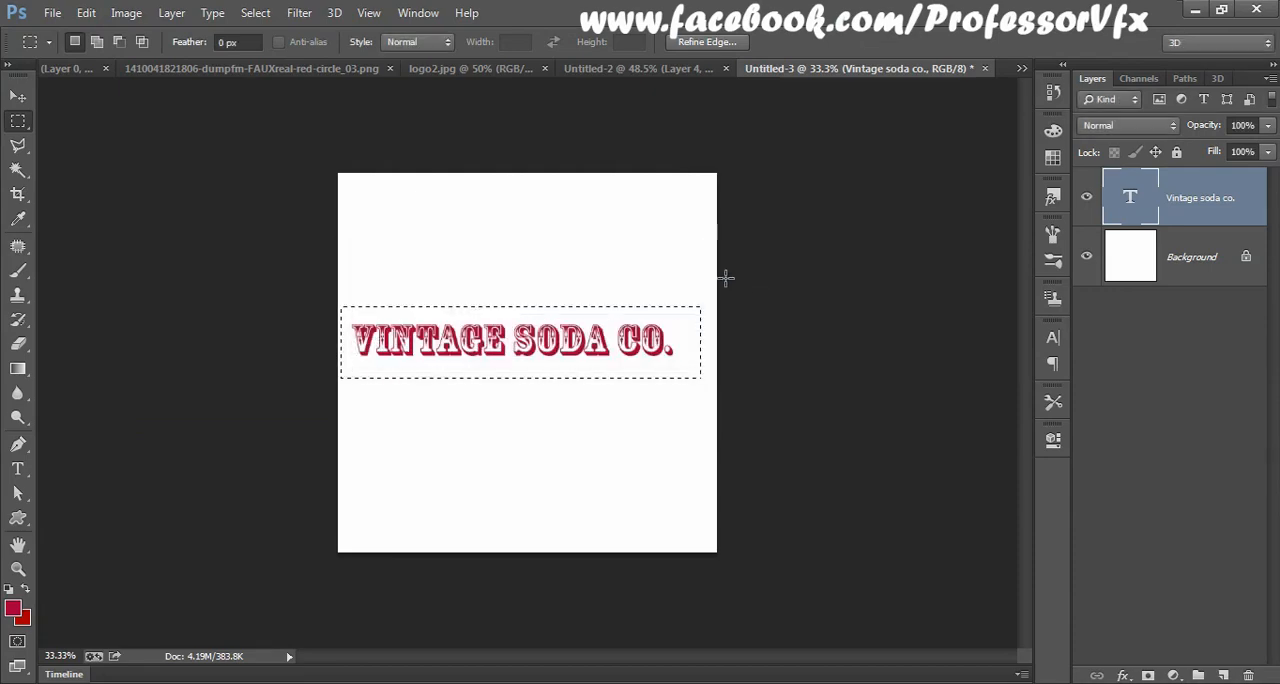
Step: Switch to the Untitled-2 document and activate the Brush tool with the 1025 px text brush tip
left_click(62, 69)
left_click(338, 70)
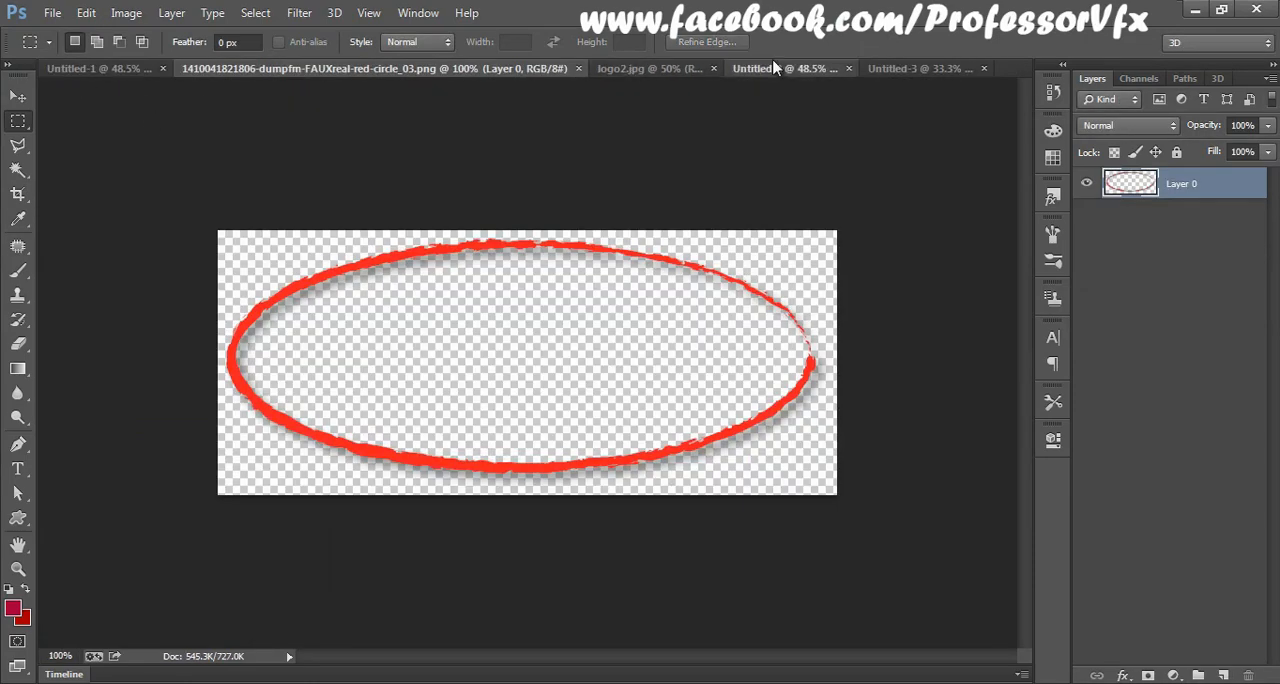
left_click(774, 68)
key("b")
right_click(560, 309)
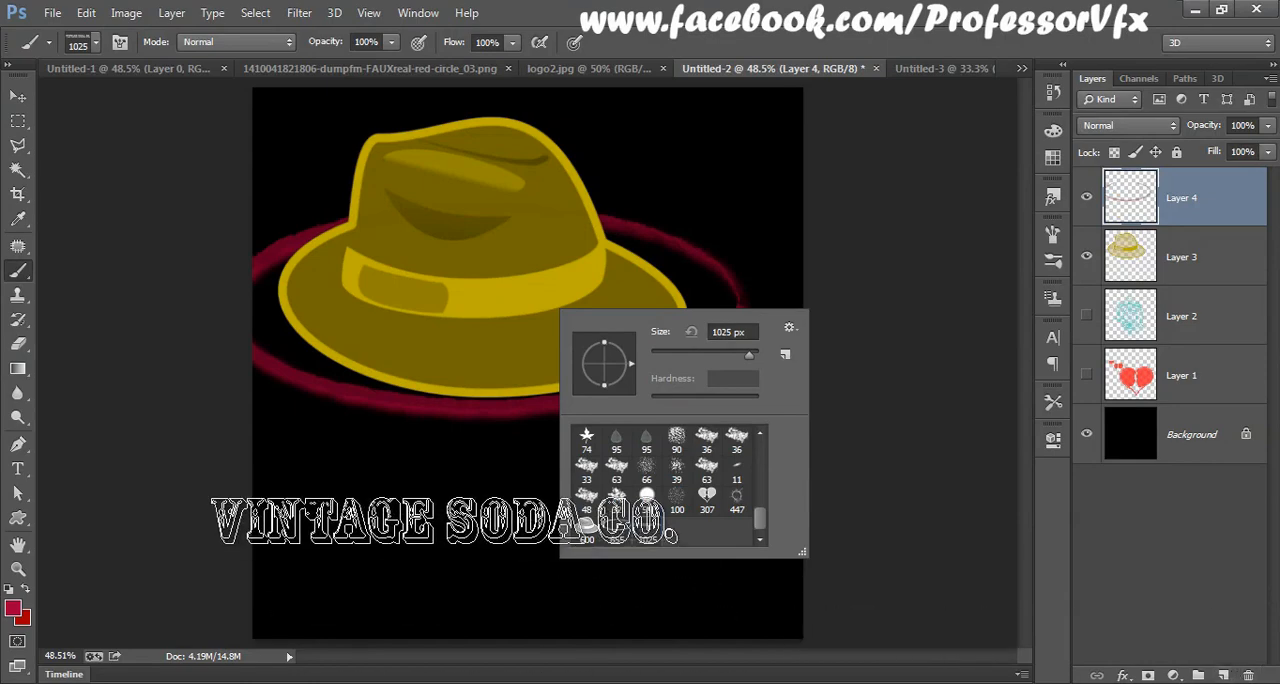
left_click(18, 97)
left_click(18, 271)
Step: Set the foreground colour to the yellow sampled from the hat band and stamp the text once below the hat
left_click(13, 607)
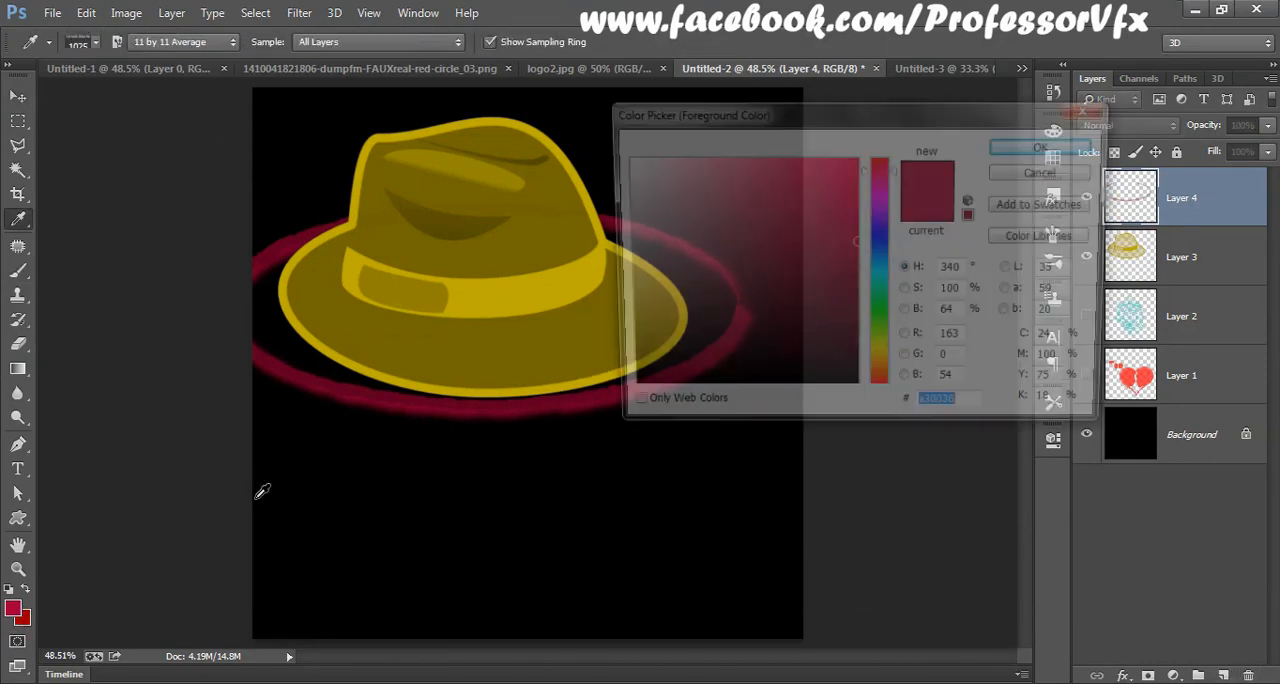
left_click(491, 277)
key("Return")
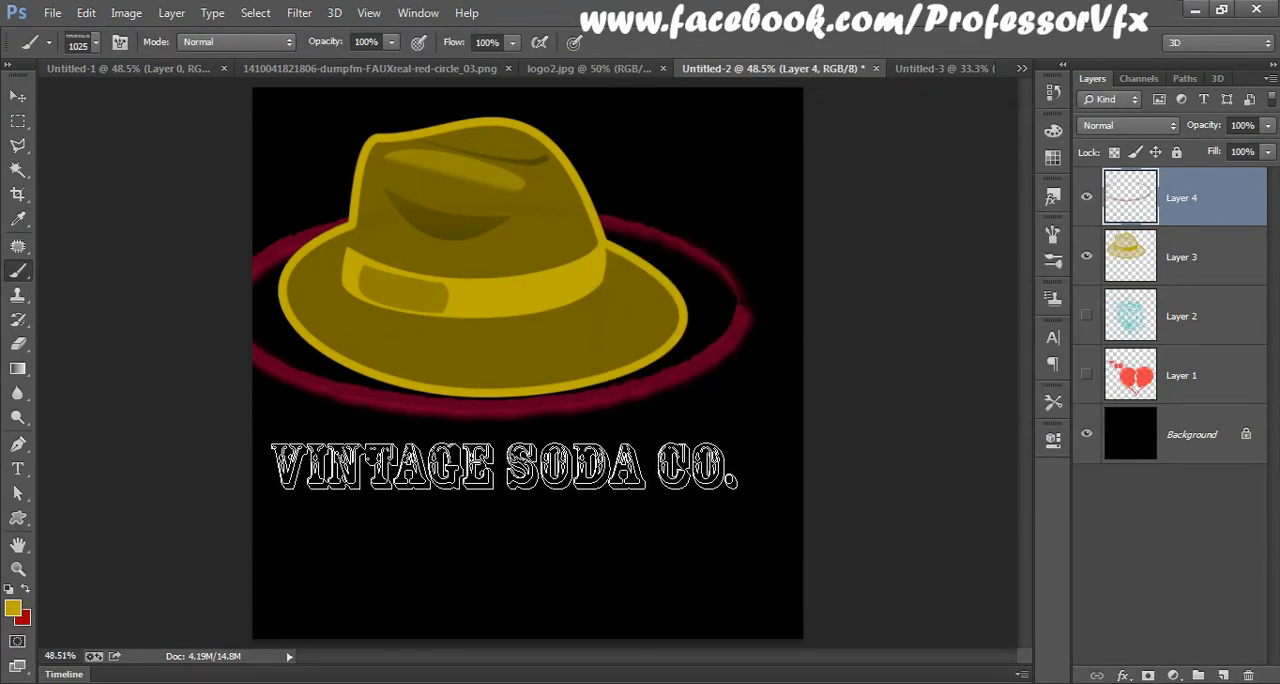
left_click(504, 466)
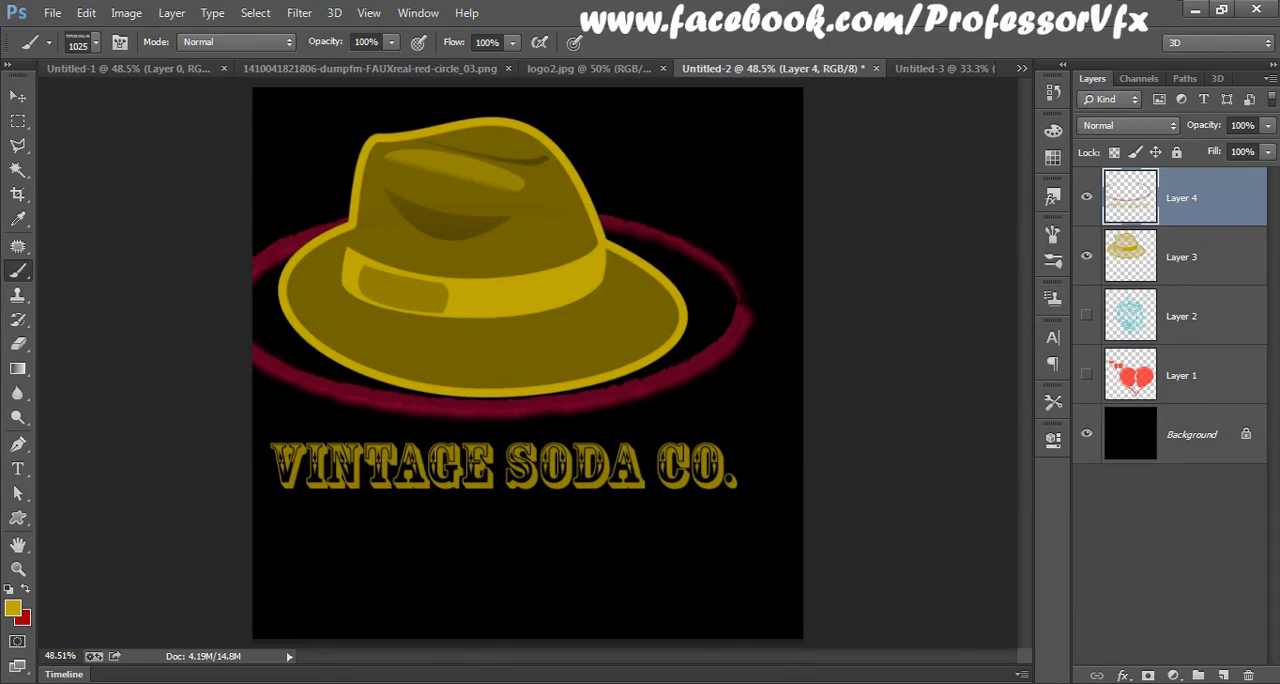
Step: Close Untitled-2 without saving, close the red circle image, and bring logo2.jpg to the front
left_click(875, 69)
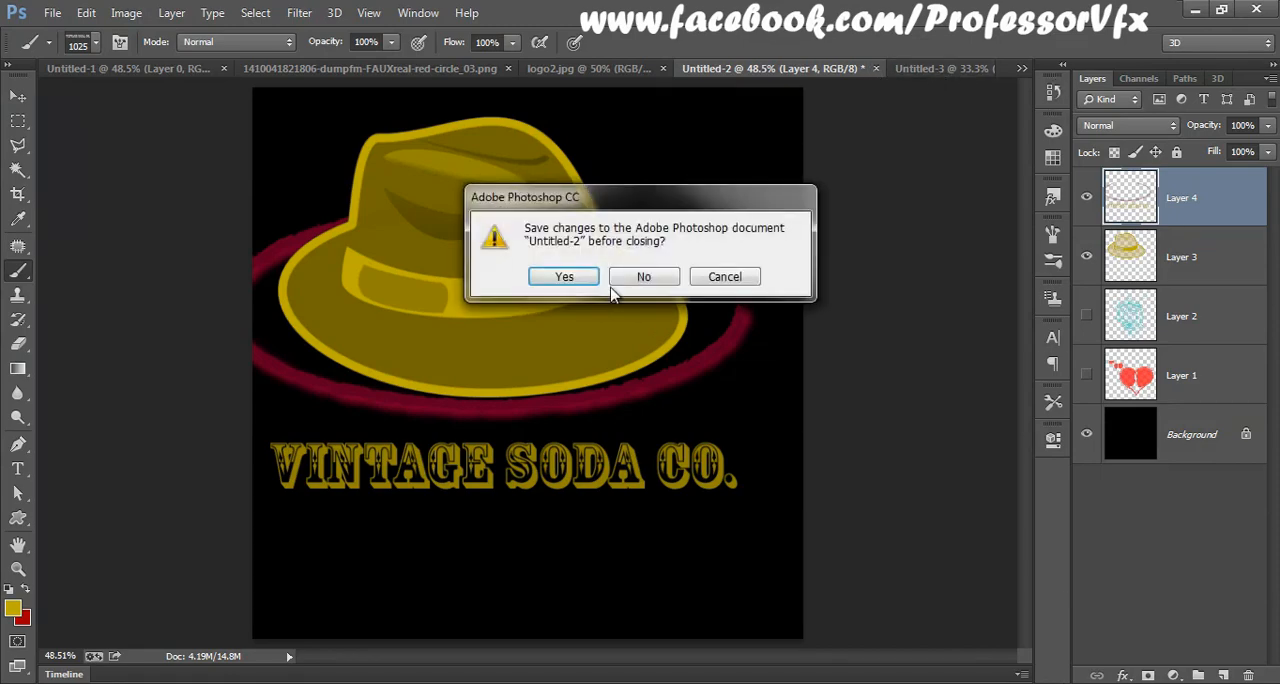
left_click(650, 277)
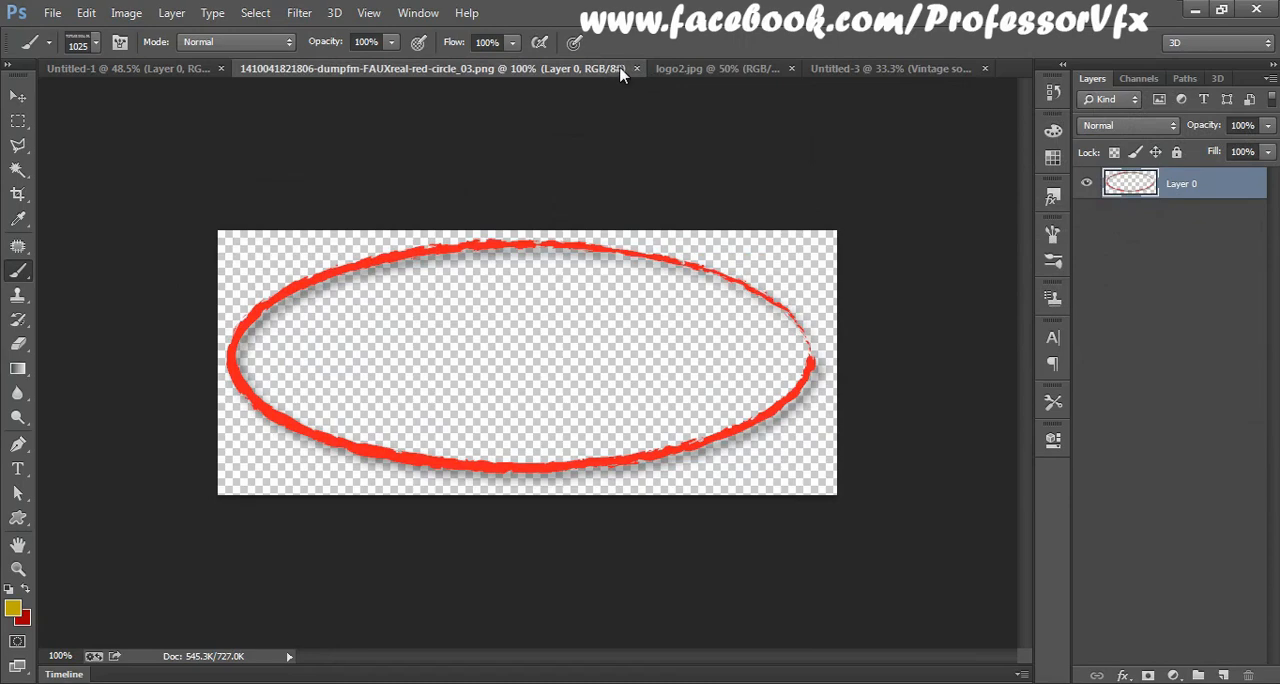
left_click(636, 68)
left_click(349, 70)
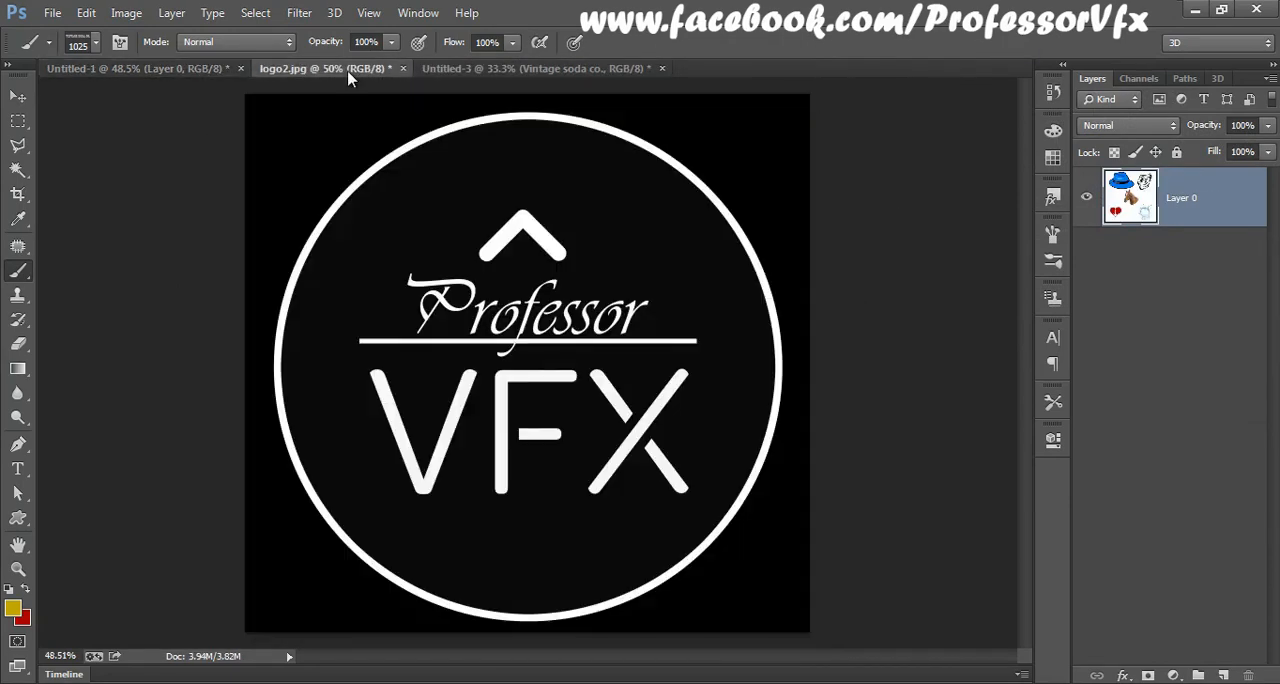